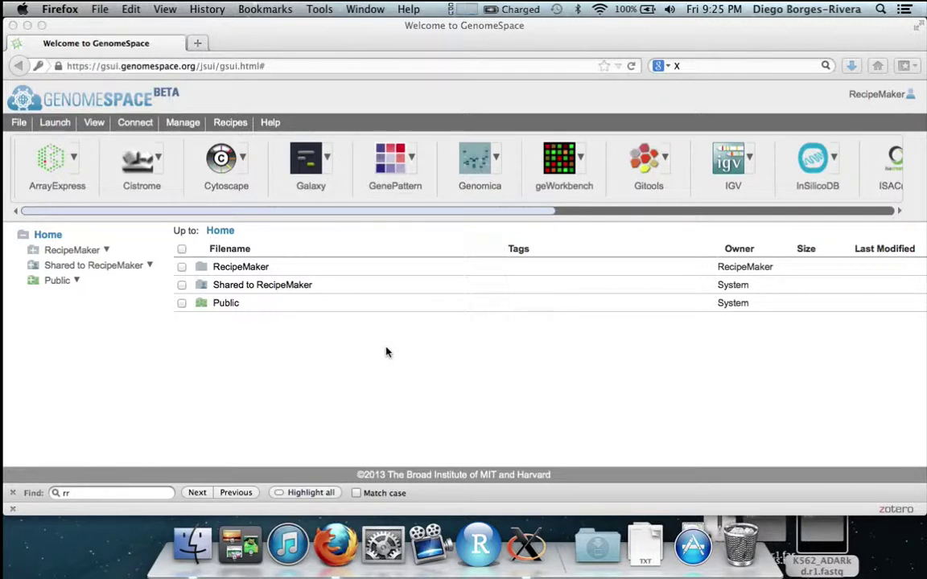
Bring the Firefox window showing the GenomeSpace Home folder to the front
{"action": "left_click", "coordinate": [386, 352]}
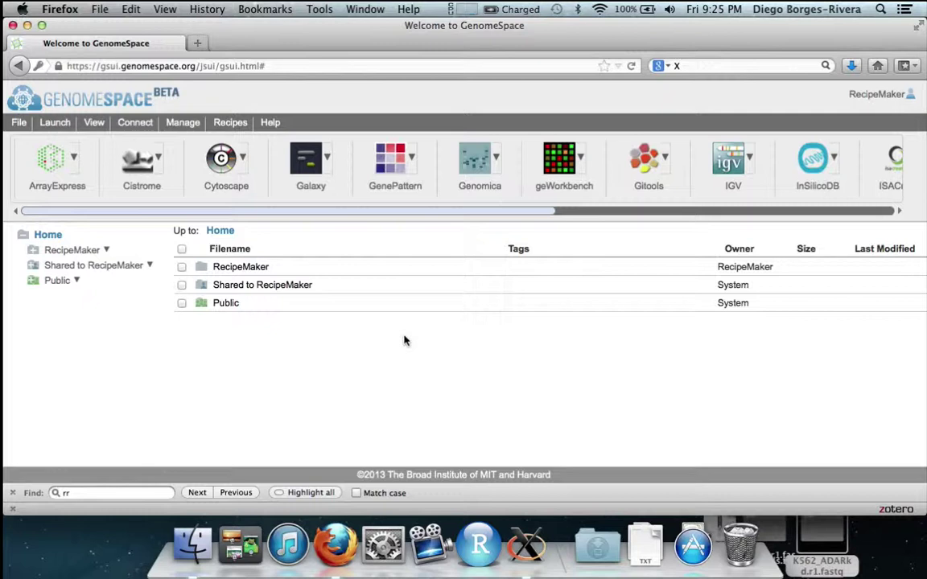
Create a subdirectory named diff_subnetworks under the RecipeMaker folder
{"action": "left_click", "coordinate": [32, 250]}
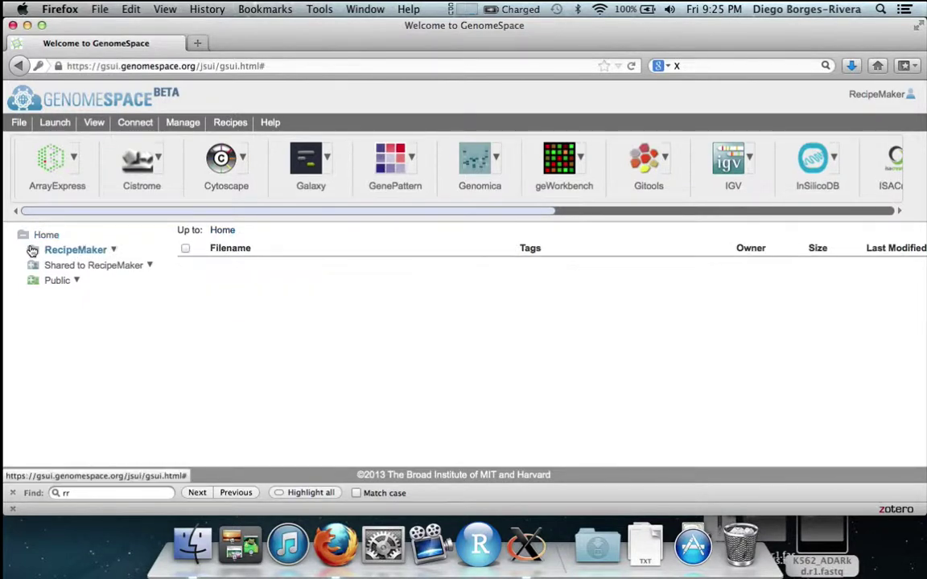
{"action": "left_click", "coordinate": [115, 250]}
{"action": "left_click", "coordinate": [128, 287]}
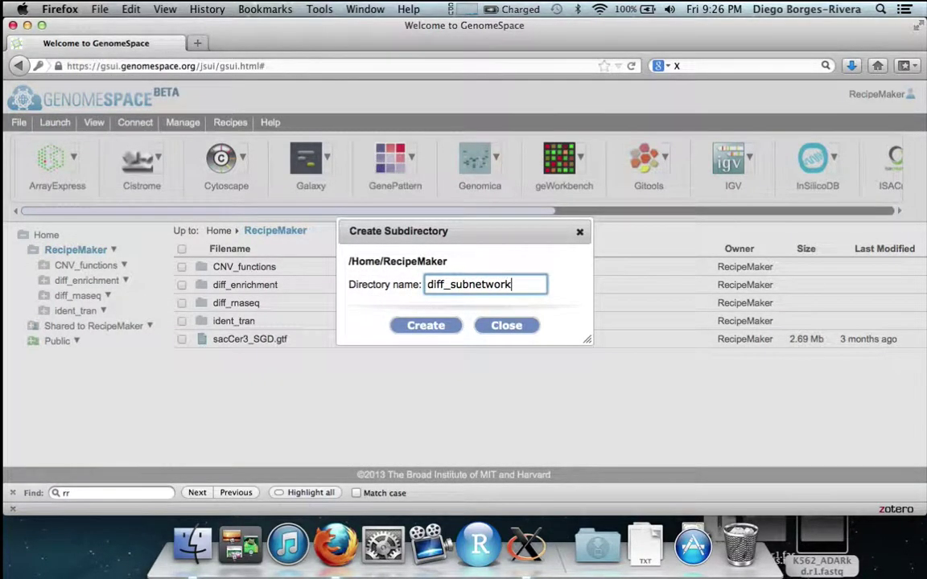
{"action": "left_click", "coordinate": [416, 330]}
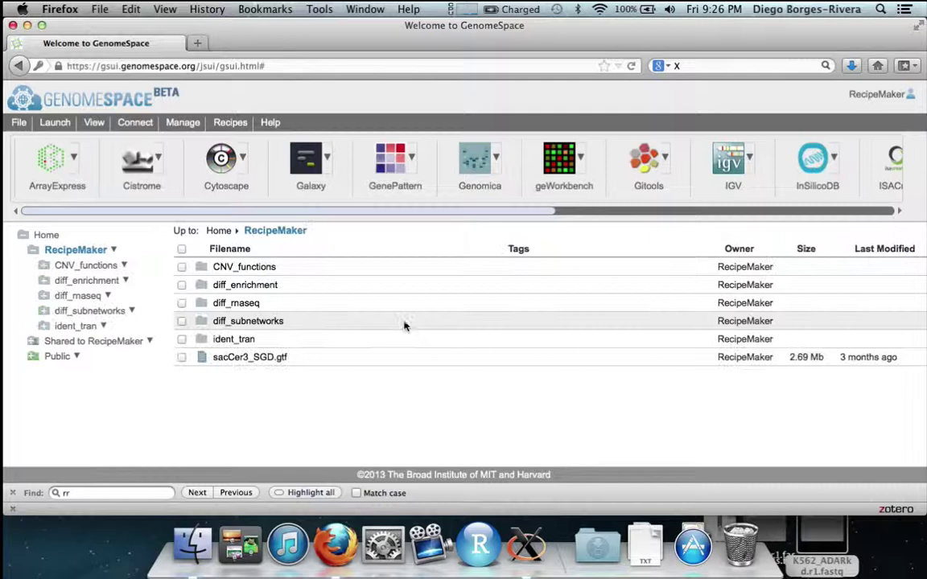
Browse to Public > SharedData > Demos > Analysis Recipe 1
{"action": "left_click", "coordinate": [34, 358]}
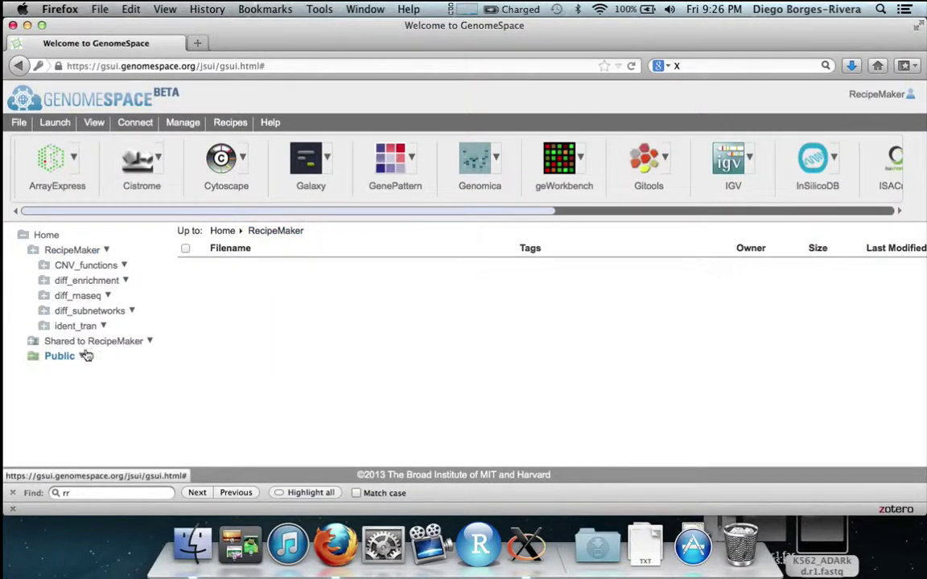
{"action": "scroll", "coordinate": [308, 298], "scroll_direction": "down", "scroll_amount": 2}
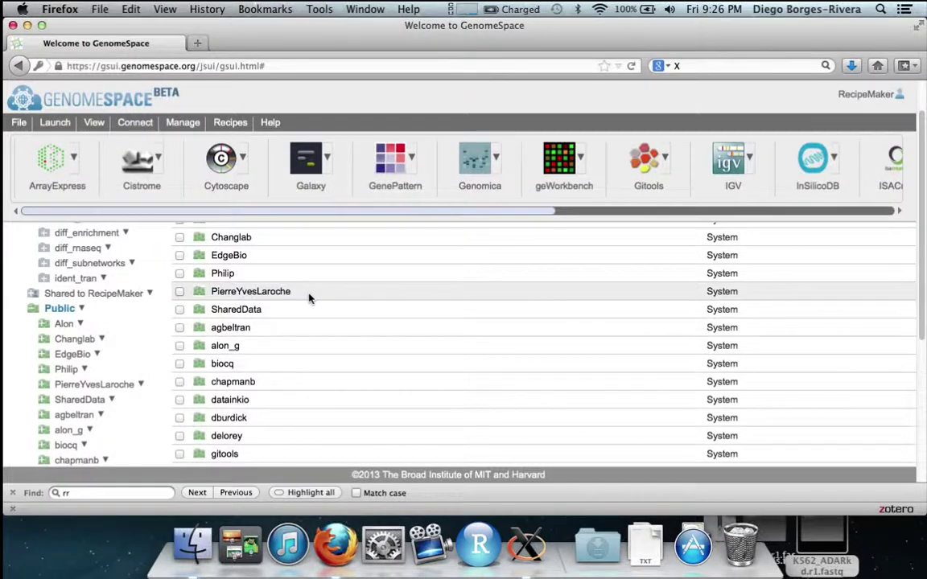
{"action": "left_click", "coordinate": [234, 310]}
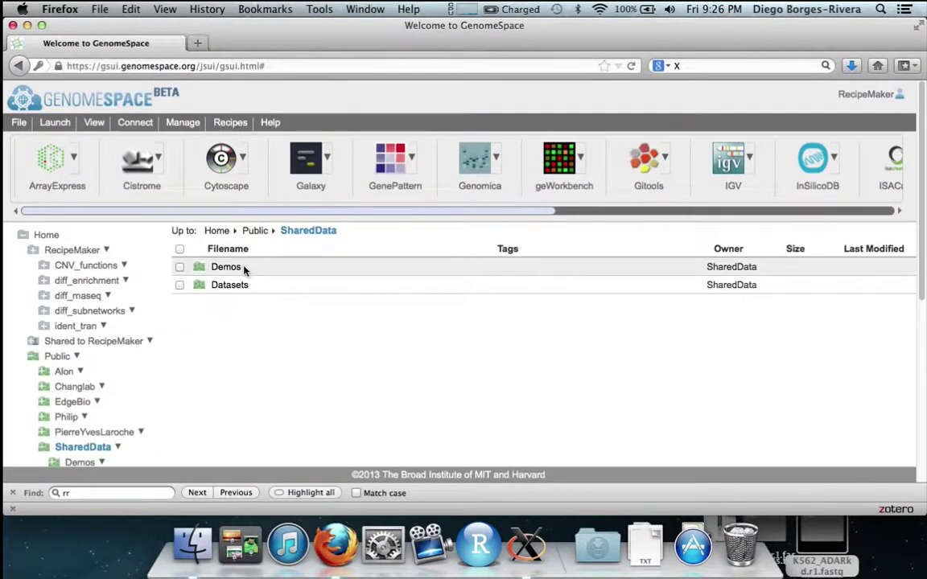
{"action": "left_click", "coordinate": [226, 267]}
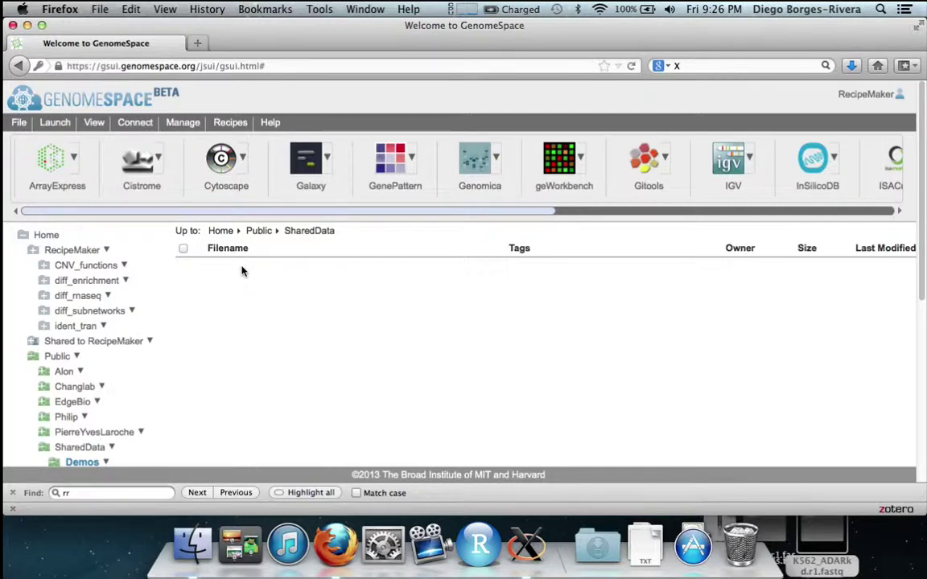
{"action": "left_click", "coordinate": [232, 270]}
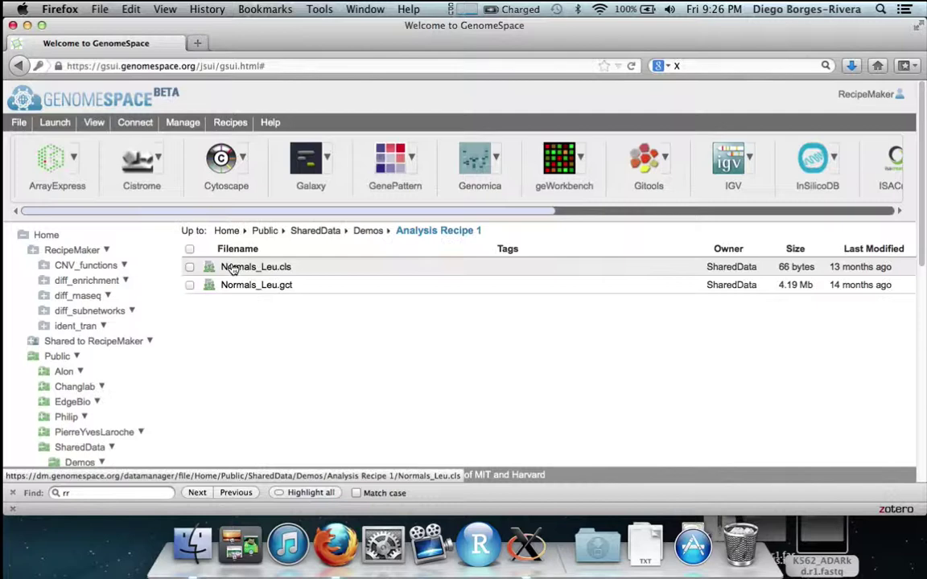
Copy both Normals_Leu files (.cls and .gct) into diff_subnetworks
{"action": "left_click", "coordinate": [190, 250]}
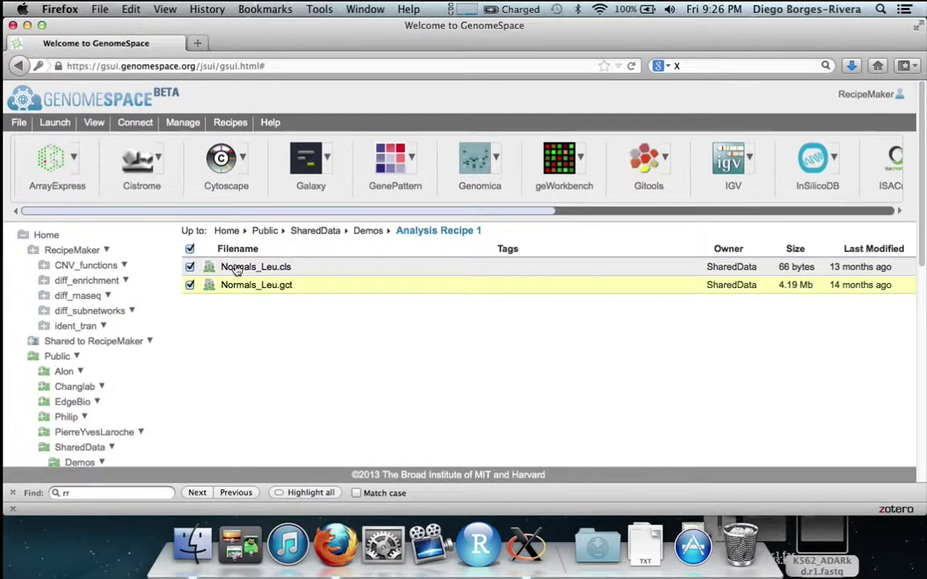
{"action": "left_click_drag", "start_coordinate": [235, 271], "coordinate": [104, 313]}
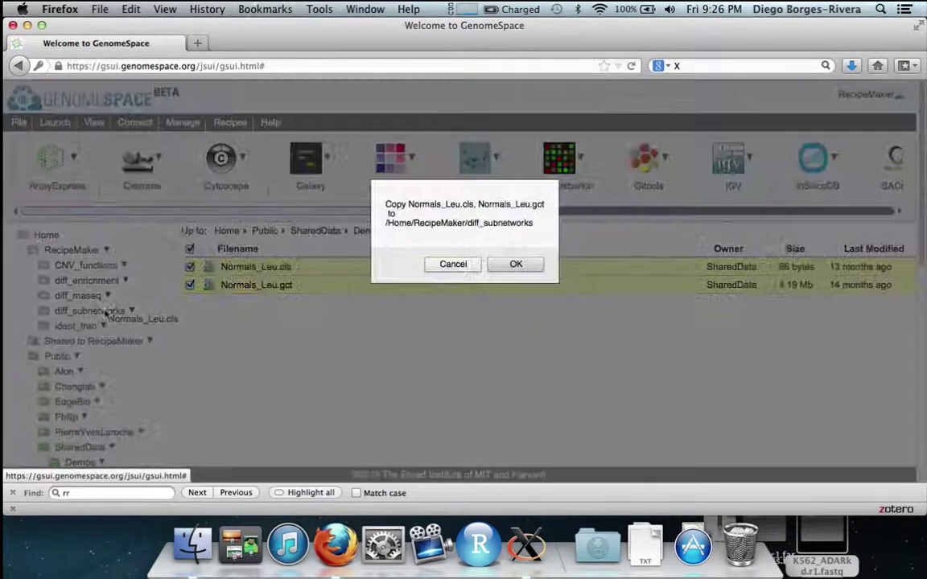
{"action": "left_click", "coordinate": [513, 265]}
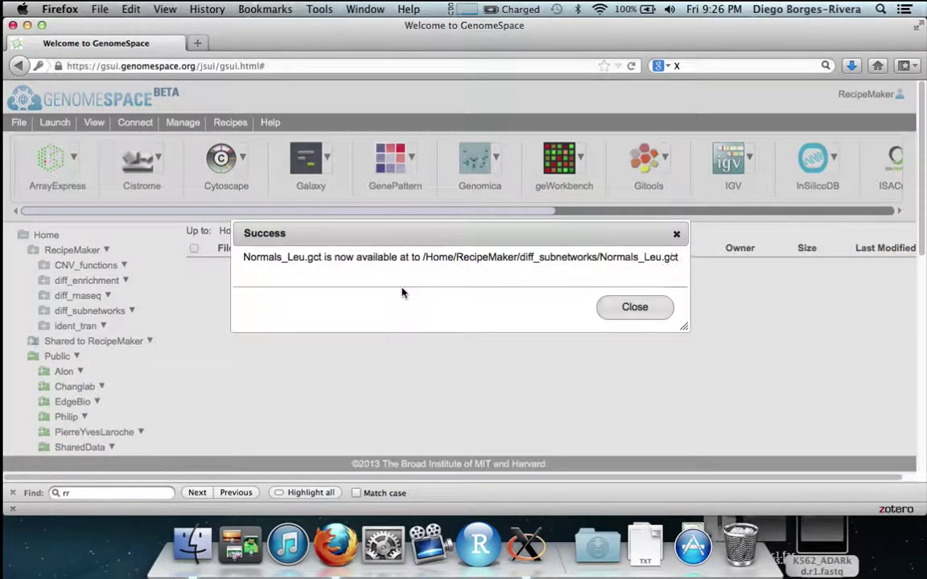
{"action": "left_click", "coordinate": [637, 310]}
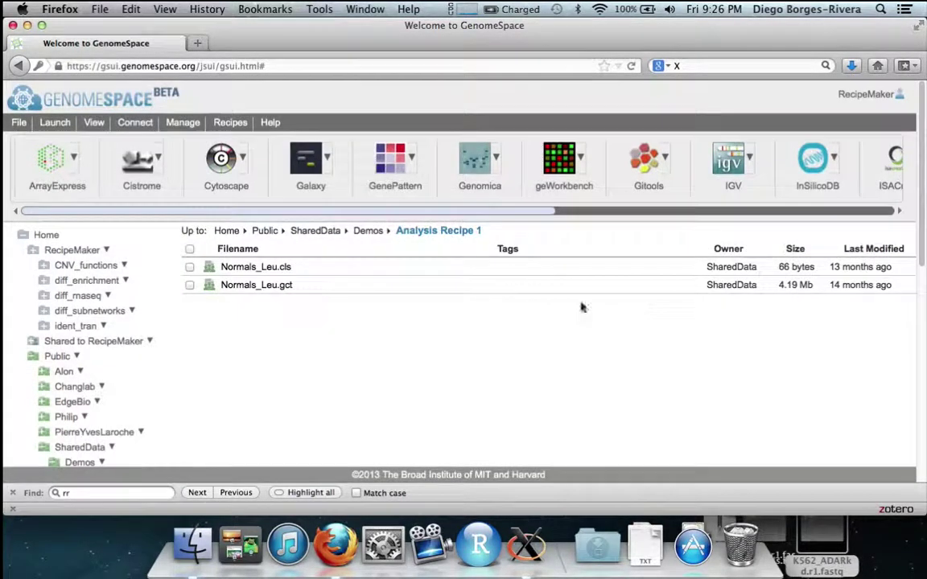
Launch GenePattern with Normals_Leu.gct selected from diff_subnetworks
{"action": "left_click", "coordinate": [112, 310]}
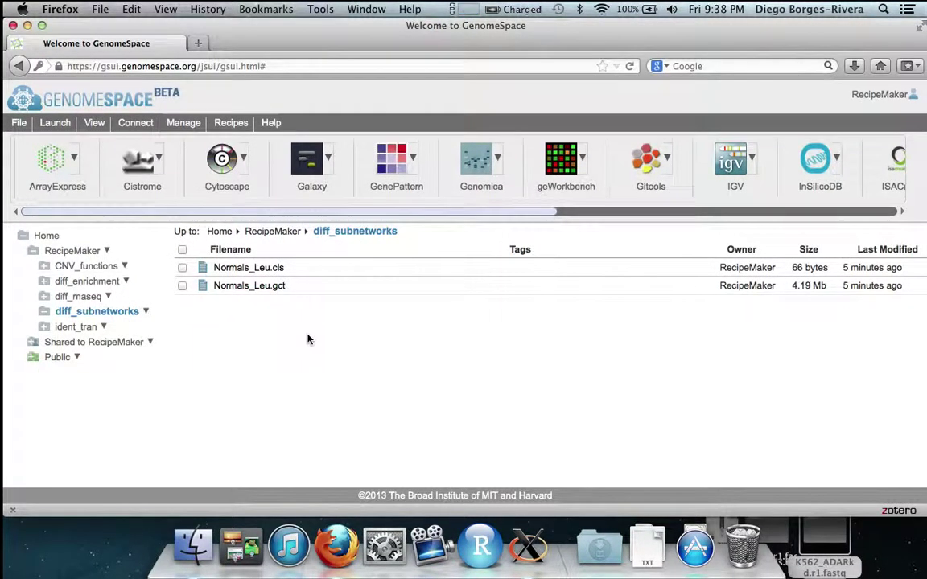
{"action": "left_click", "coordinate": [182, 286]}
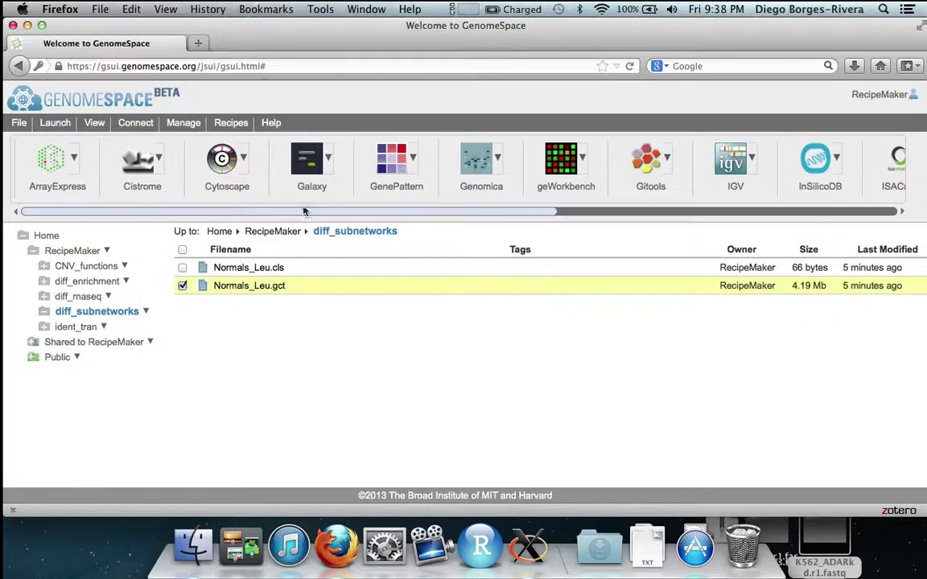
{"action": "left_click", "coordinate": [394, 160]}
{"action": "left_click", "coordinate": [499, 367]}
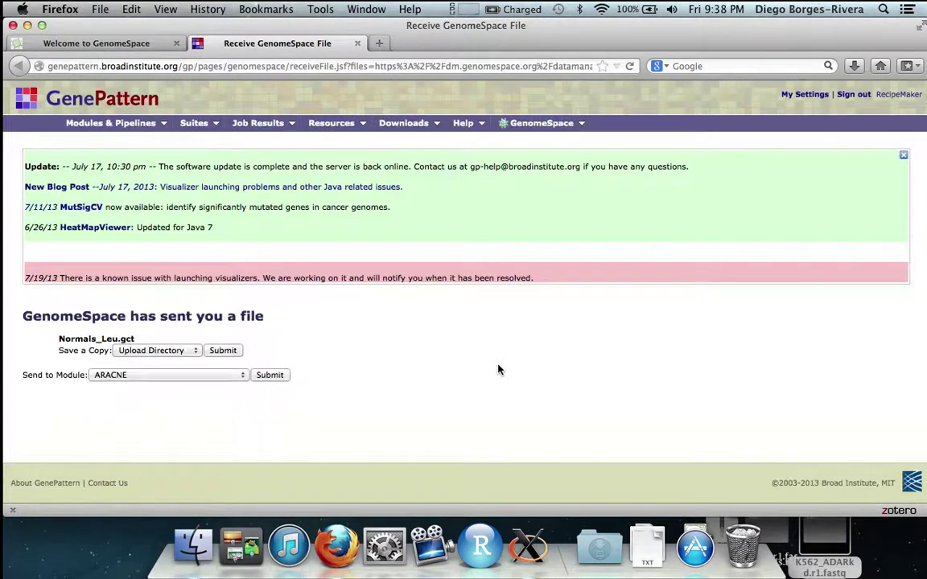
Send the received Normals_Leu.gct to the PreprocessDataset module
{"action": "left_click", "coordinate": [221, 375]}
{"action": "scroll", "coordinate": [195, 288], "scroll_direction": "down", "scroll_amount": 5}
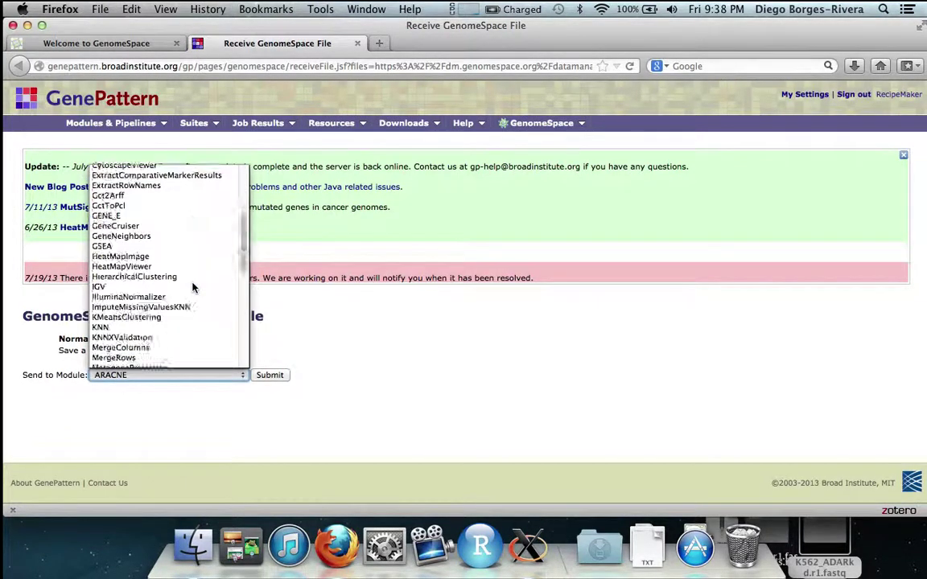
{"action": "scroll", "coordinate": [193, 288], "scroll_direction": "down", "scroll_amount": 2}
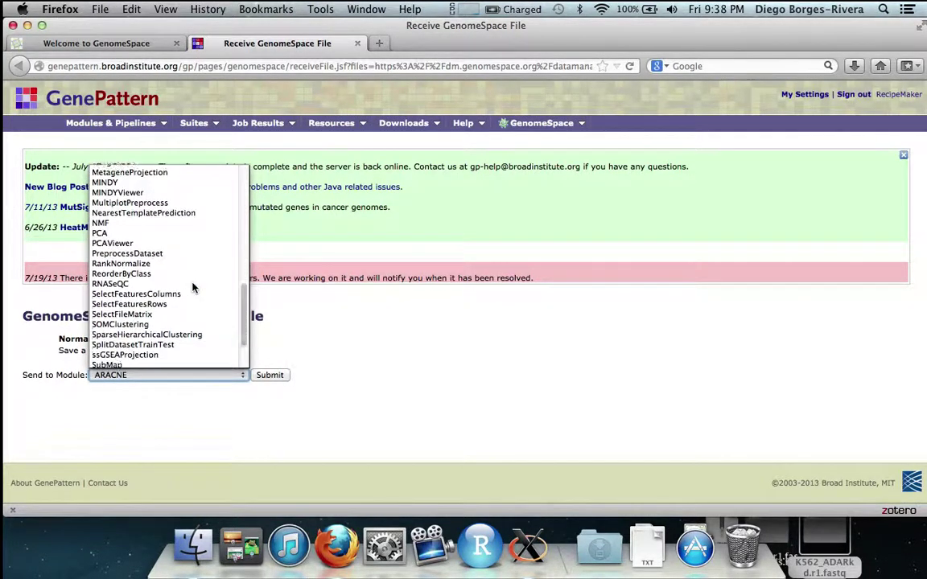
{"action": "left_click", "coordinate": [157, 254]}
{"action": "left_click", "coordinate": [263, 376]}
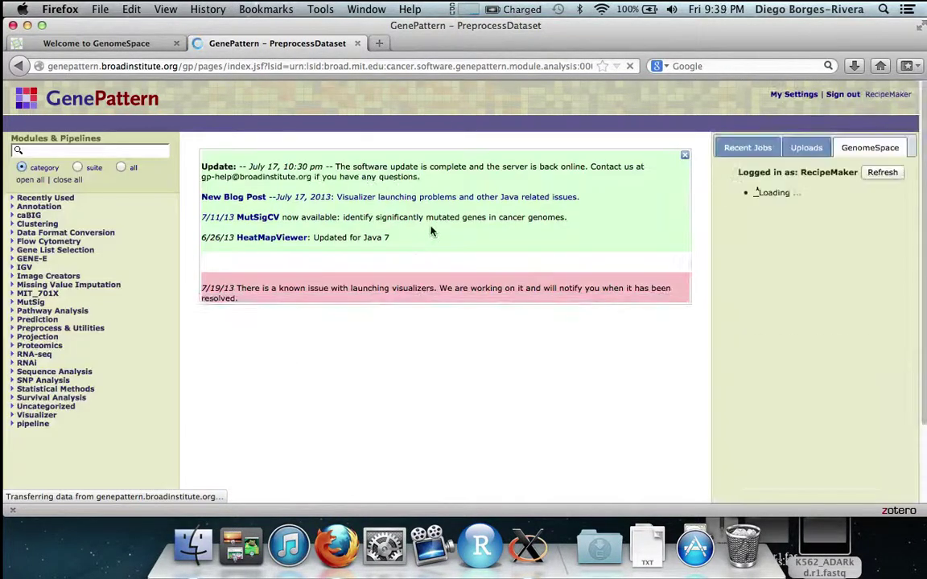
Keep the default PreprocessDataset thresholds, including min fold change, and run the job
{"action": "scroll", "coordinate": [453, 210], "scroll_direction": "down", "scroll_amount": 5}
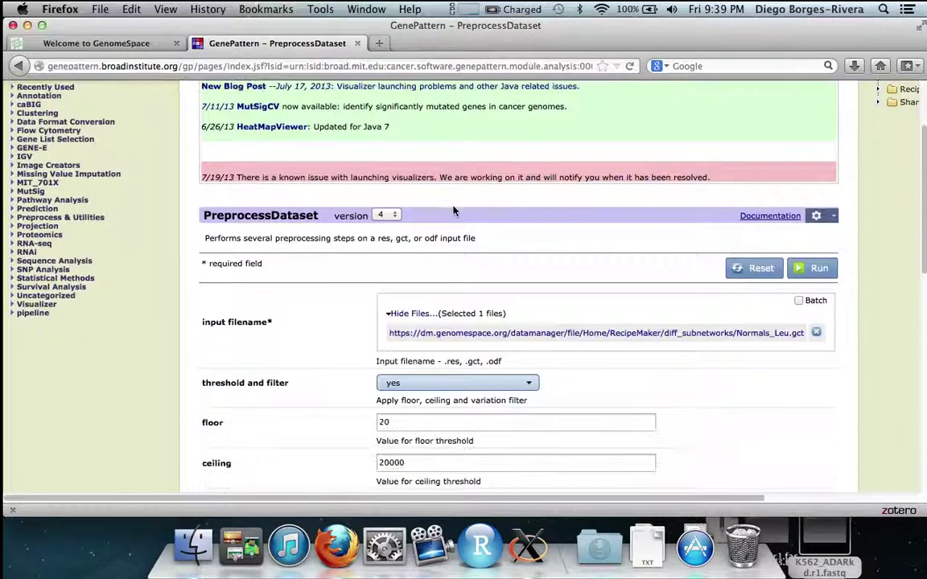
{"action": "scroll", "coordinate": [453, 335], "scroll_direction": "down", "scroll_amount": 3}
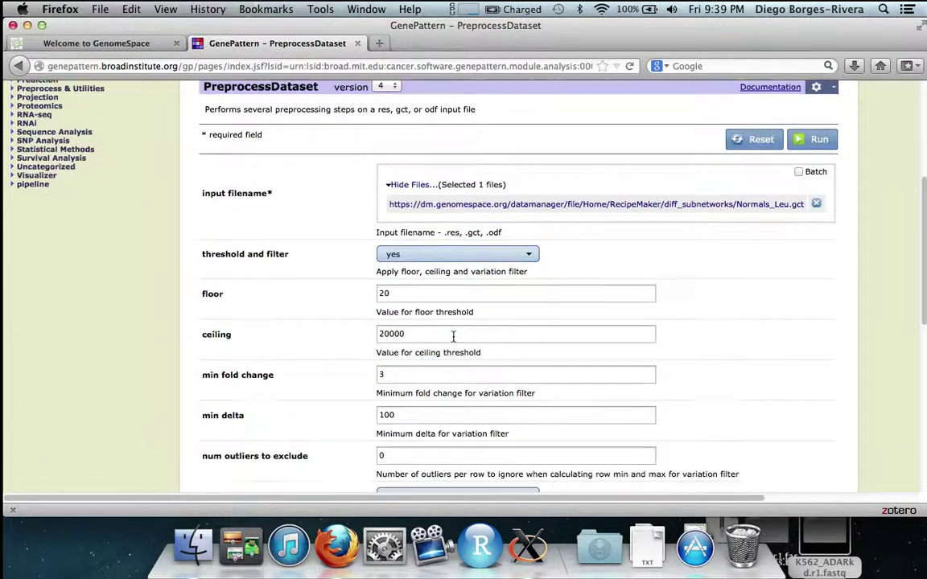
{"action": "left_click", "coordinate": [458, 287]}
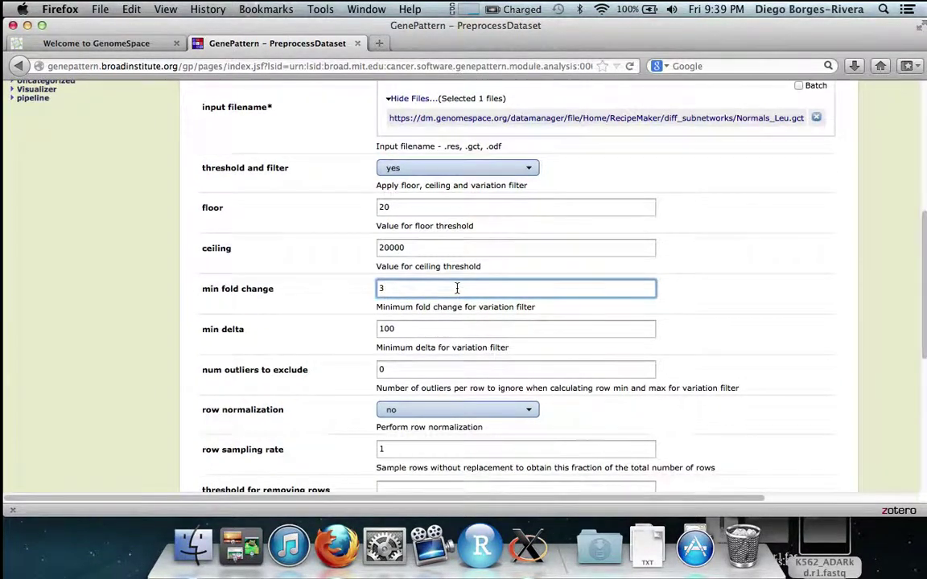
{"action": "scroll", "coordinate": [456, 288], "scroll_direction": "down", "scroll_amount": 5}
{"action": "scroll", "coordinate": [456, 306], "scroll_direction": "down", "scroll_amount": 4}
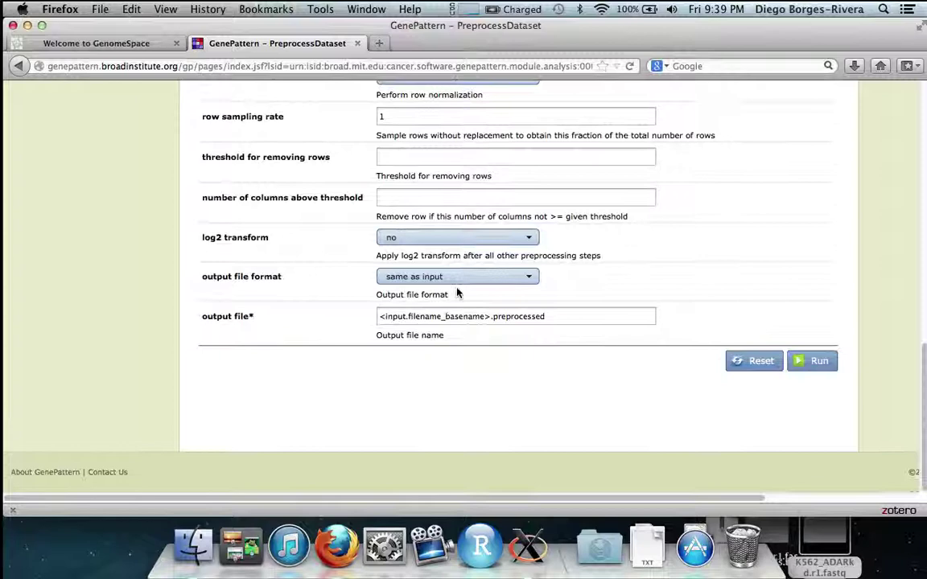
{"action": "left_click", "coordinate": [813, 361]}
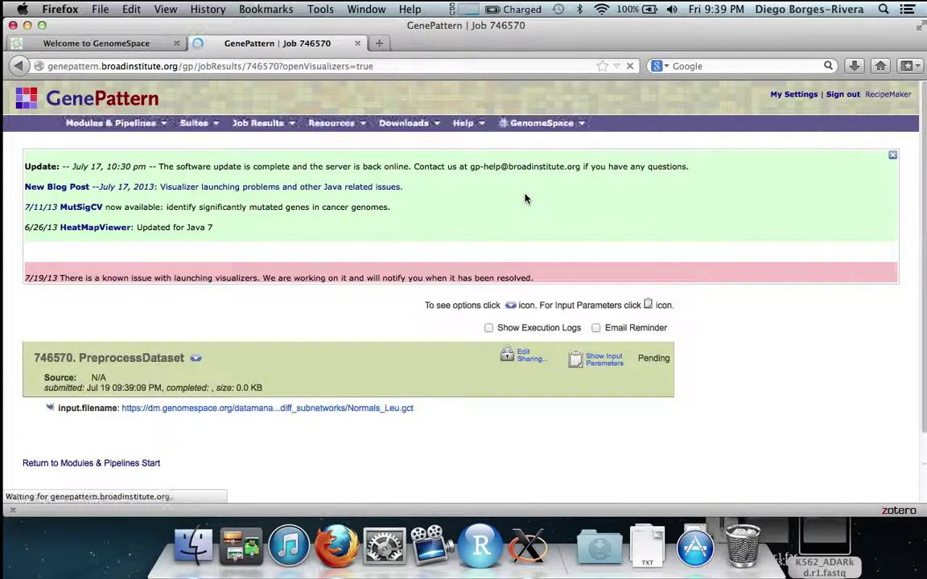
Route the Normals_Leu.preprocessed.gct output into ComparativeMarkerSelection
{"action": "scroll", "coordinate": [524, 199], "scroll_direction": "down", "scroll_amount": 1}
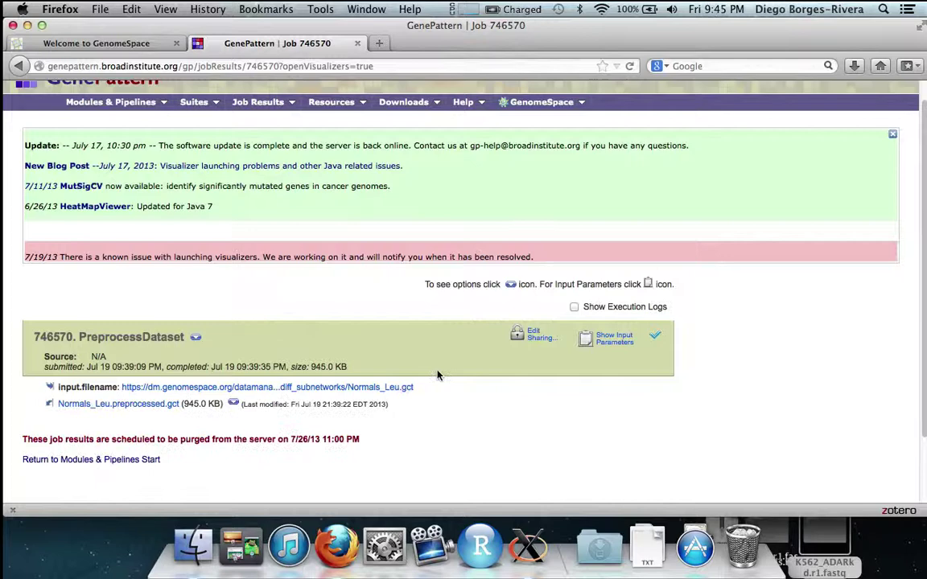
{"action": "left_click", "coordinate": [177, 403]}
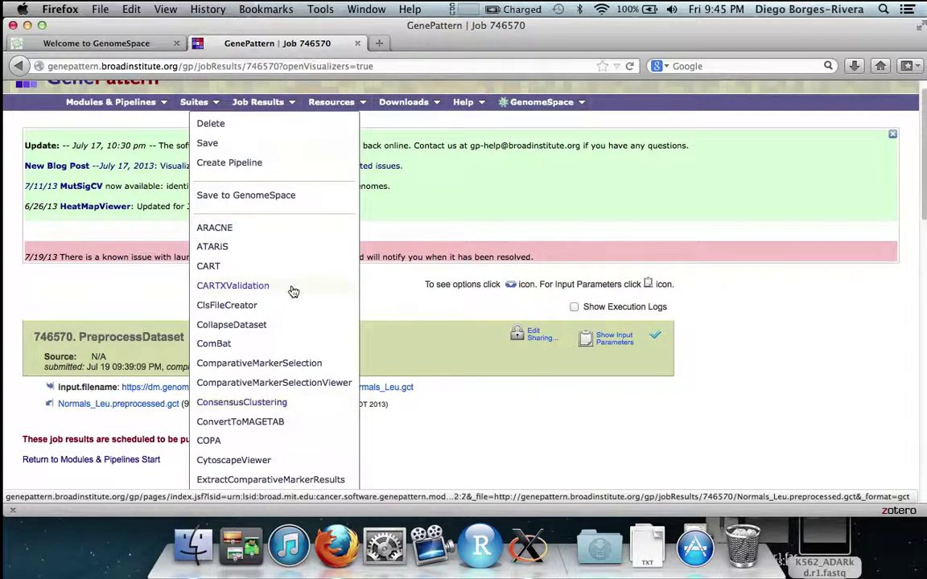
{"action": "scroll", "coordinate": [292, 290], "scroll_direction": "down", "scroll_amount": 3}
{"action": "left_click", "coordinate": [288, 235]}
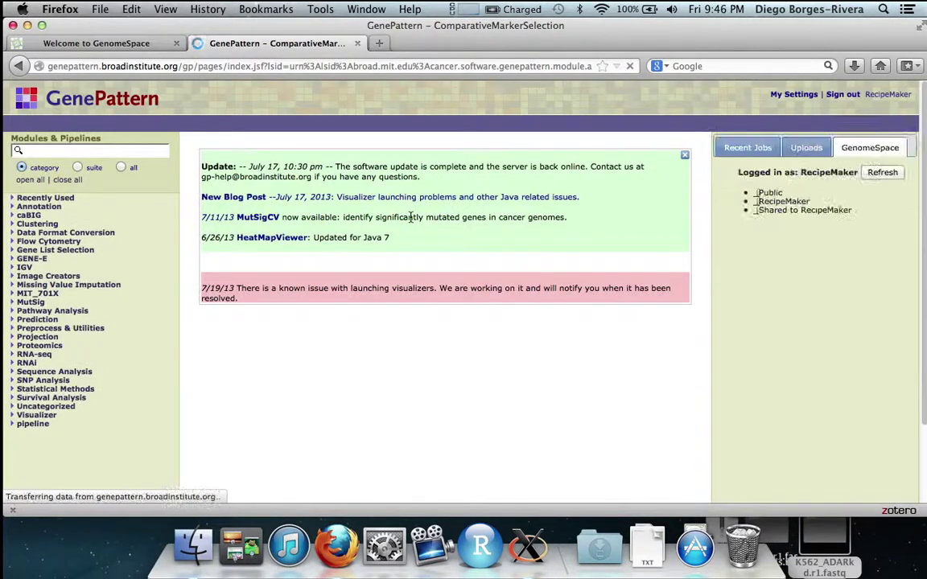
Drag Normals_Leu.cls from RecipeMaker > diff_subnetworks into the cls file field
{"action": "scroll", "coordinate": [410, 217], "scroll_direction": "down", "scroll_amount": 10}
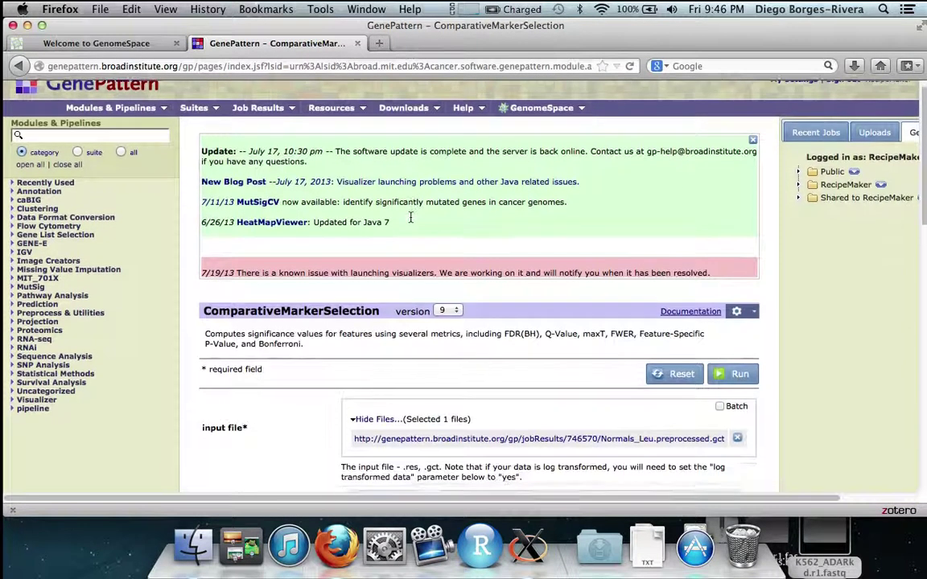
{"action": "scroll", "coordinate": [410, 222], "scroll_direction": "up", "scroll_amount": 10}
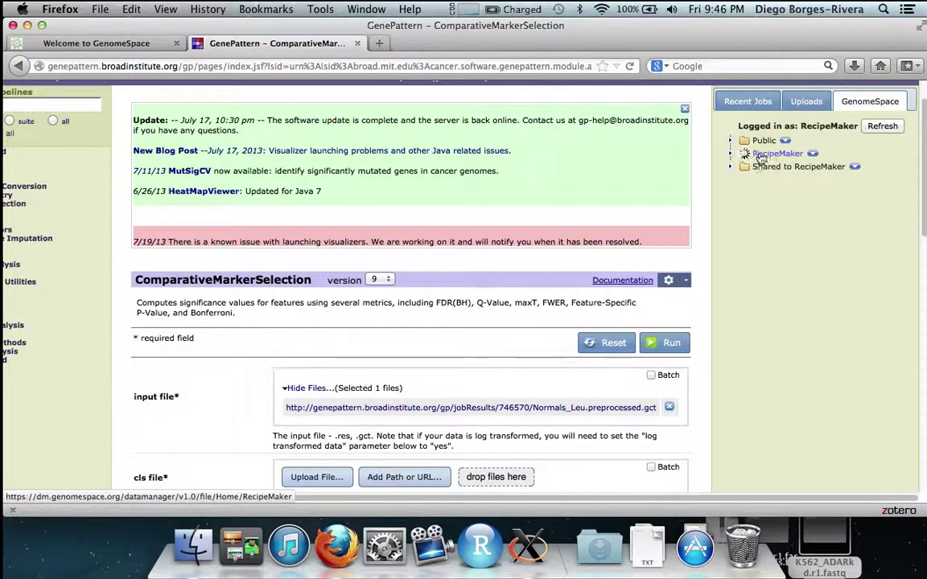
{"action": "left_click", "coordinate": [758, 154]}
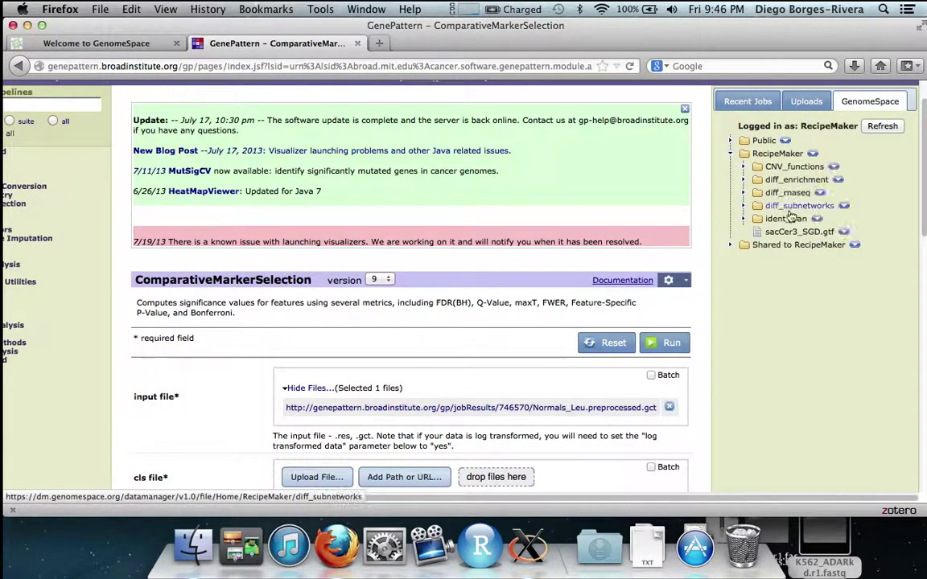
{"action": "left_click", "coordinate": [745, 206]}
{"action": "scroll", "coordinate": [791, 210], "scroll_direction": "down", "scroll_amount": 2}
{"action": "scroll", "coordinate": [791, 210], "scroll_direction": "down", "scroll_amount": 1}
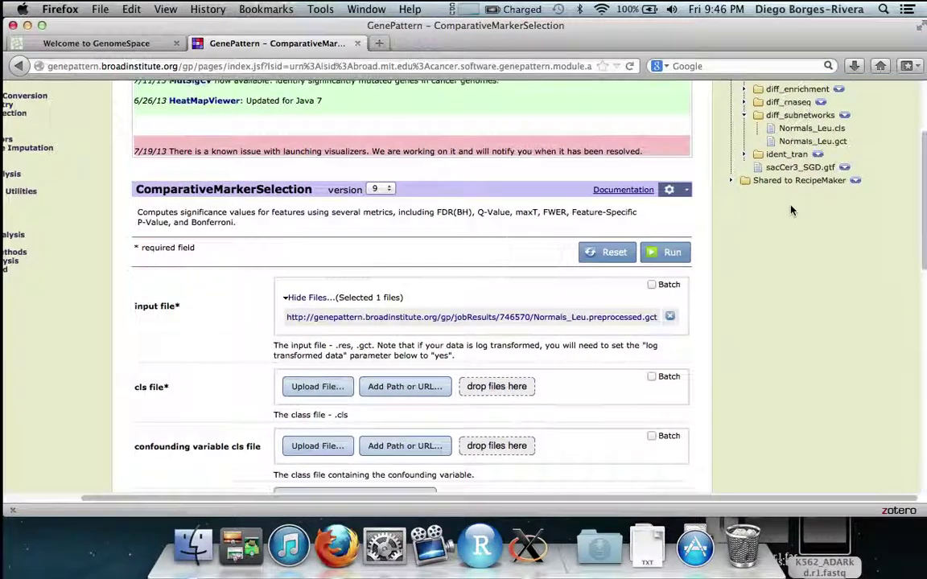
{"action": "left_click_drag", "start_coordinate": [810, 128], "coordinate": [626, 378]}
Run the ComparativeMarkerSelection job
{"action": "scroll", "coordinate": [591, 227], "scroll_direction": "down", "scroll_amount": 2}
{"action": "scroll", "coordinate": [590, 226], "scroll_direction": "down", "scroll_amount": 8}
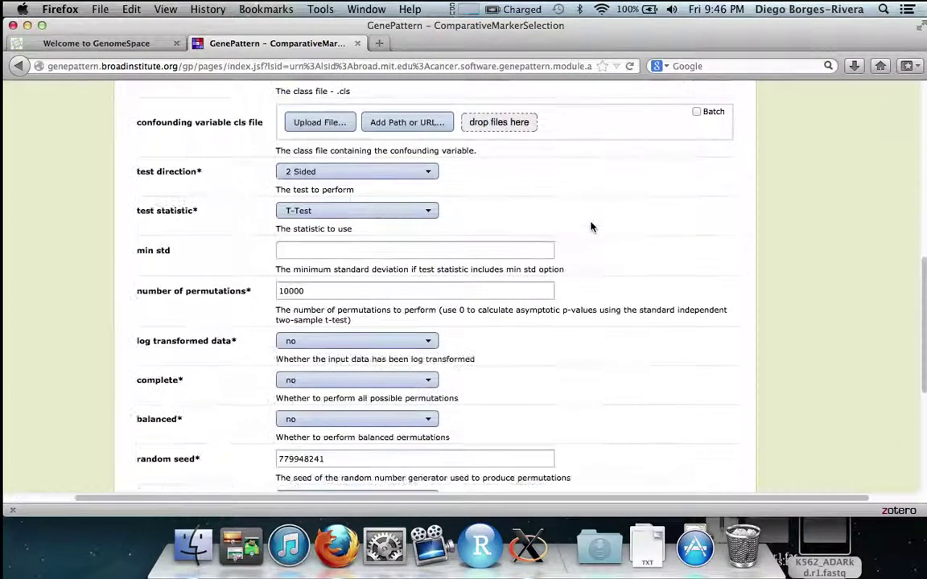
{"action": "scroll", "coordinate": [590, 227], "scroll_direction": "down", "scroll_amount": 2}
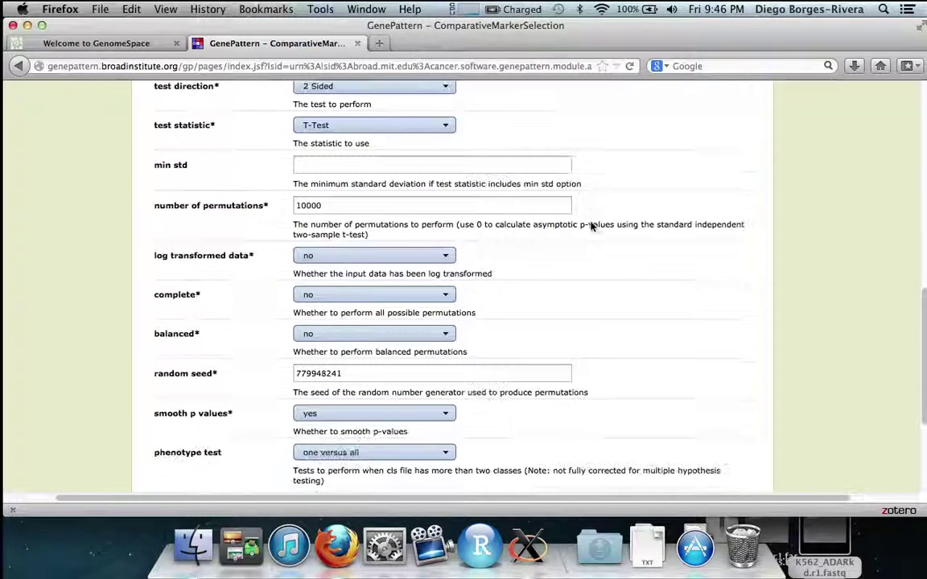
{"action": "scroll", "coordinate": [590, 227], "scroll_direction": "down", "scroll_amount": 4}
{"action": "scroll", "coordinate": [590, 227], "scroll_direction": "right", "scroll_amount": 2}
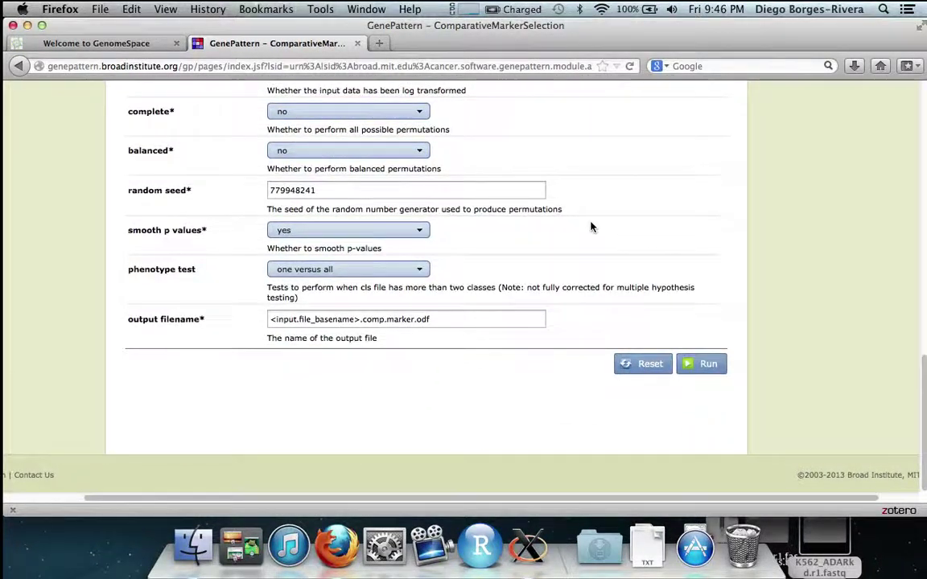
{"action": "left_click", "coordinate": [701, 364]}
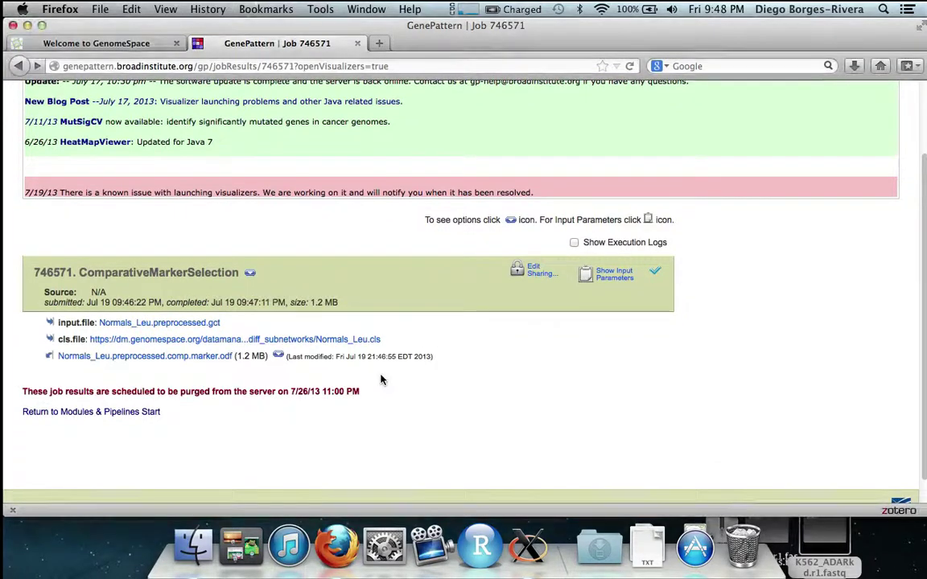
Send Normals_Leu.preprocessed.comp.marker.odf to ExtractComparativeMarkerResults
{"action": "left_click", "coordinate": [279, 354]}
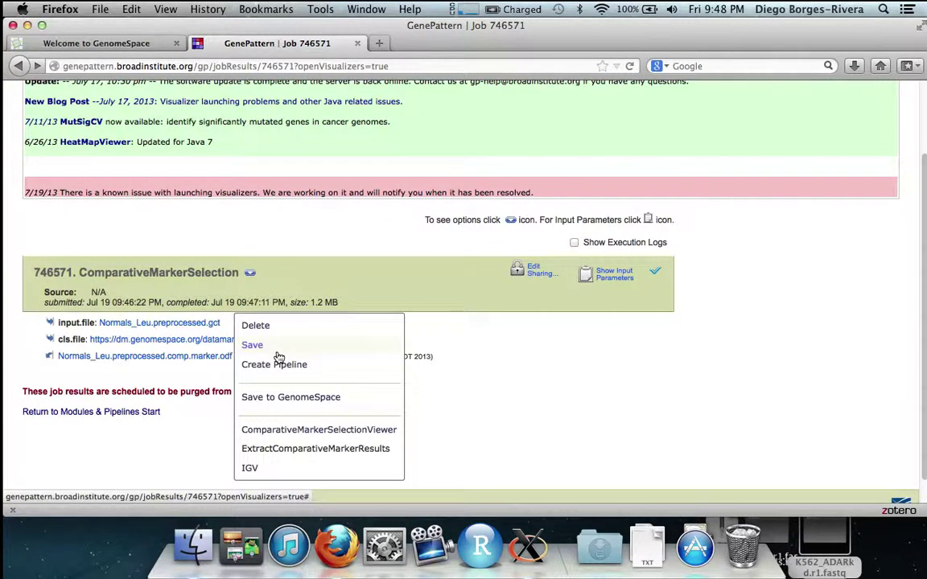
{"action": "left_click", "coordinate": [275, 438]}
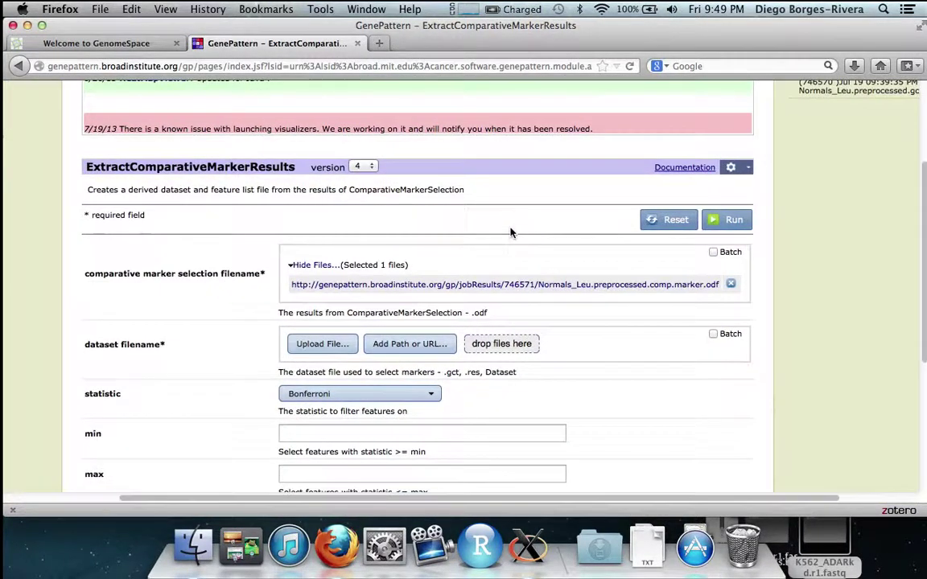
Use Normals_Leu.preprocessed.gct as dataset, filter by Rank with max 50, and run
{"action": "left_click_drag", "start_coordinate": [804, 104], "coordinate": [487, 355]}
{"action": "scroll", "coordinate": [485, 294], "scroll_direction": "down", "scroll_amount": 3}
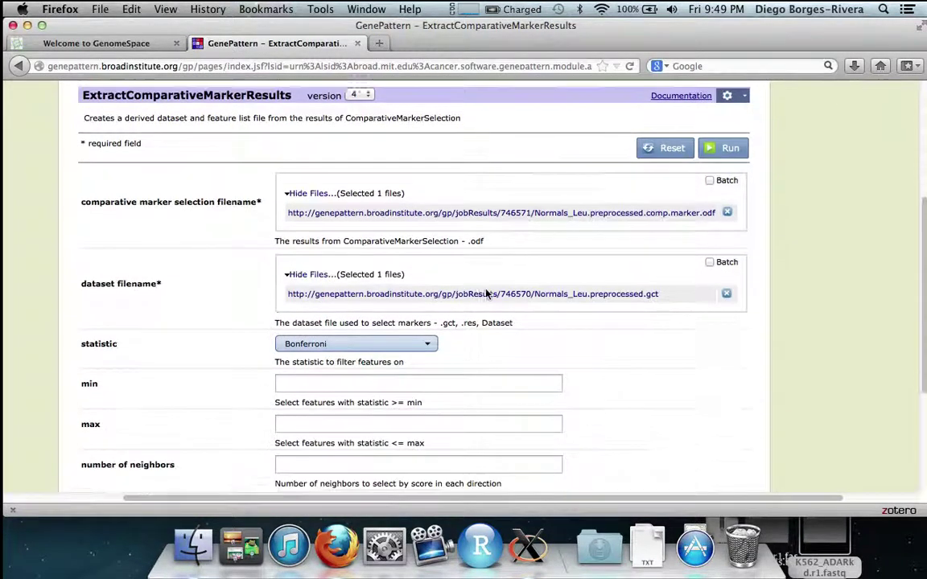
{"action": "left_click", "coordinate": [419, 282]}
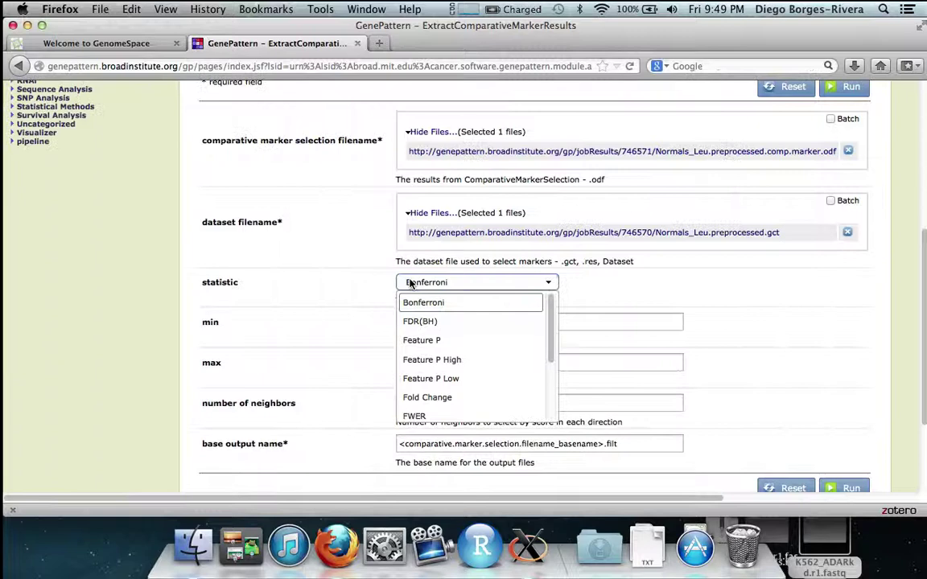
{"action": "scroll", "coordinate": [414, 322], "scroll_direction": "down", "scroll_amount": 2}
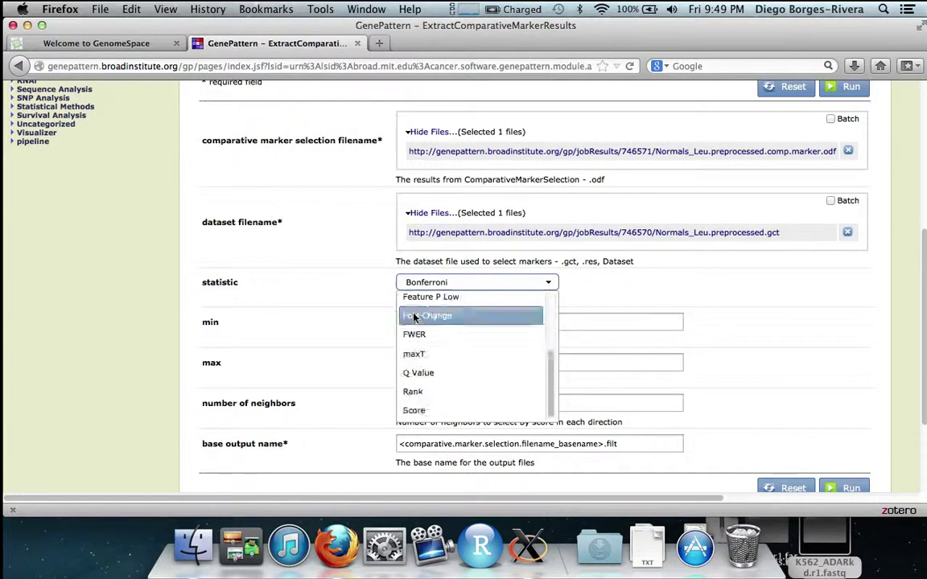
{"action": "left_click", "coordinate": [415, 392]}
{"action": "scroll", "coordinate": [490, 314], "scroll_direction": "down", "scroll_amount": 2}
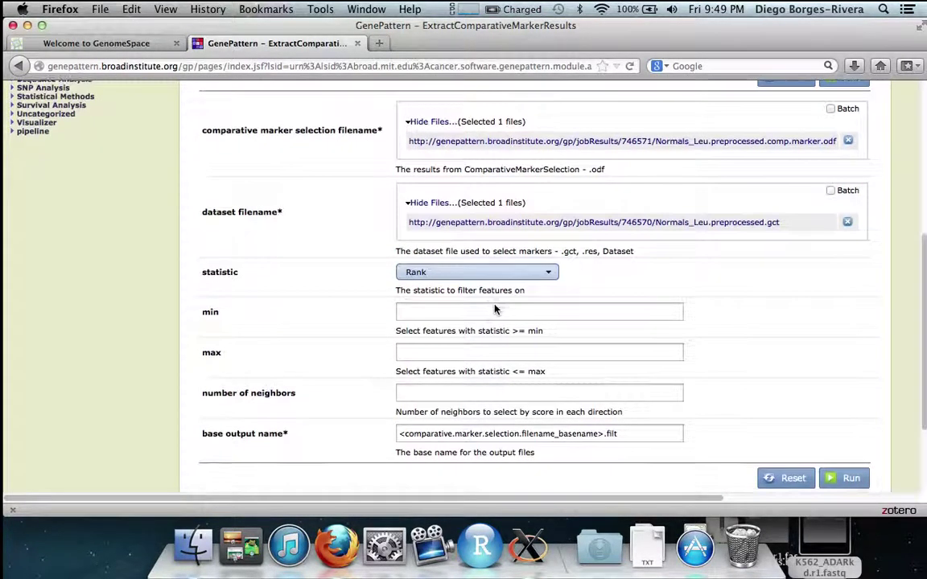
{"action": "left_click", "coordinate": [481, 332]}
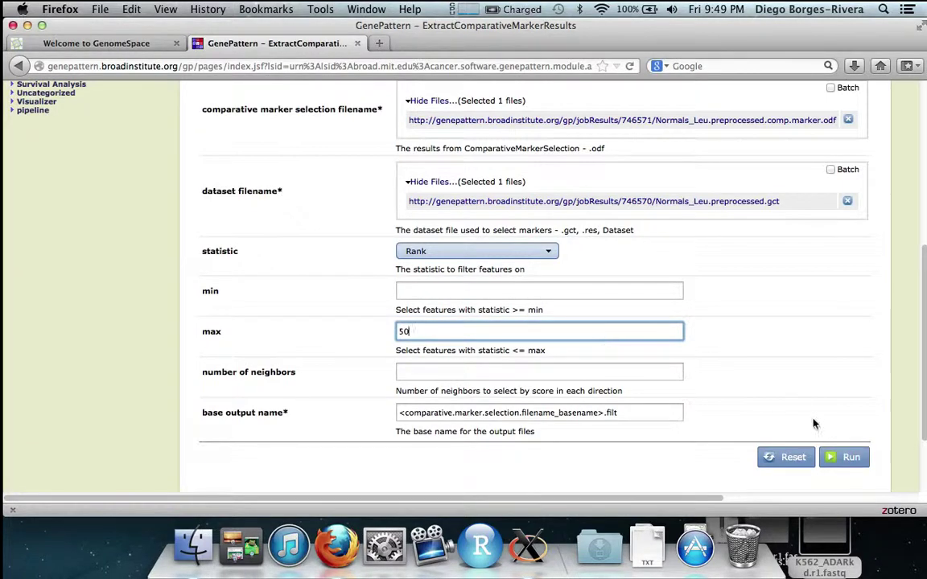
{"action": "left_click", "coordinate": [844, 457]}
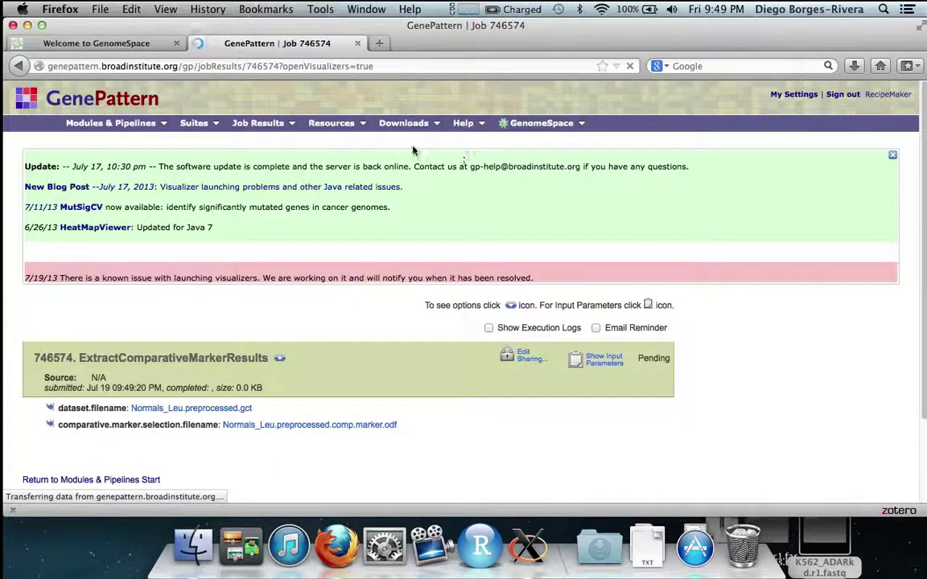
Open the module list for the finished .filt.gct output, scrolling toward SelectFileMatrix
{"action": "scroll", "coordinate": [395, 156], "scroll_direction": "down", "scroll_amount": 1}
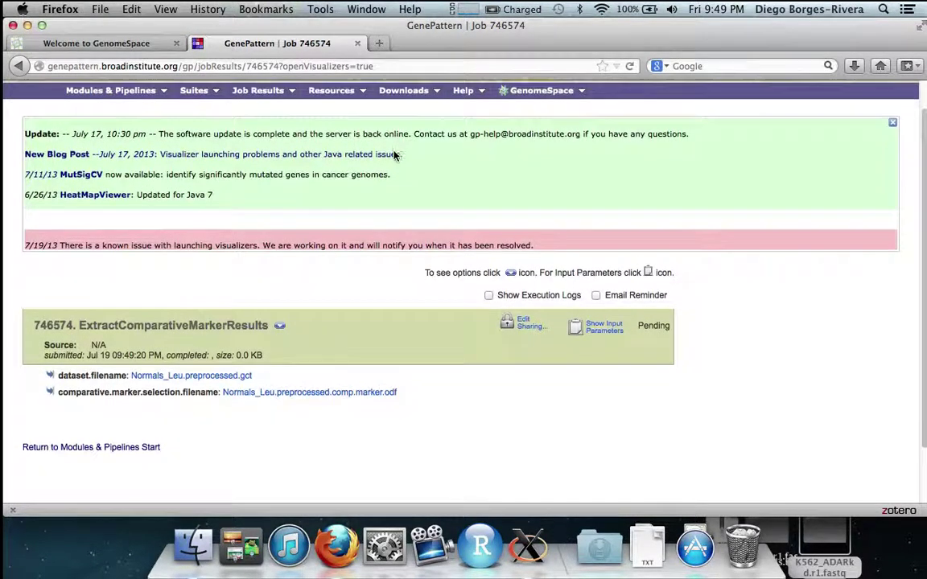
{"action": "scroll", "coordinate": [395, 156], "scroll_direction": "down", "scroll_amount": 1}
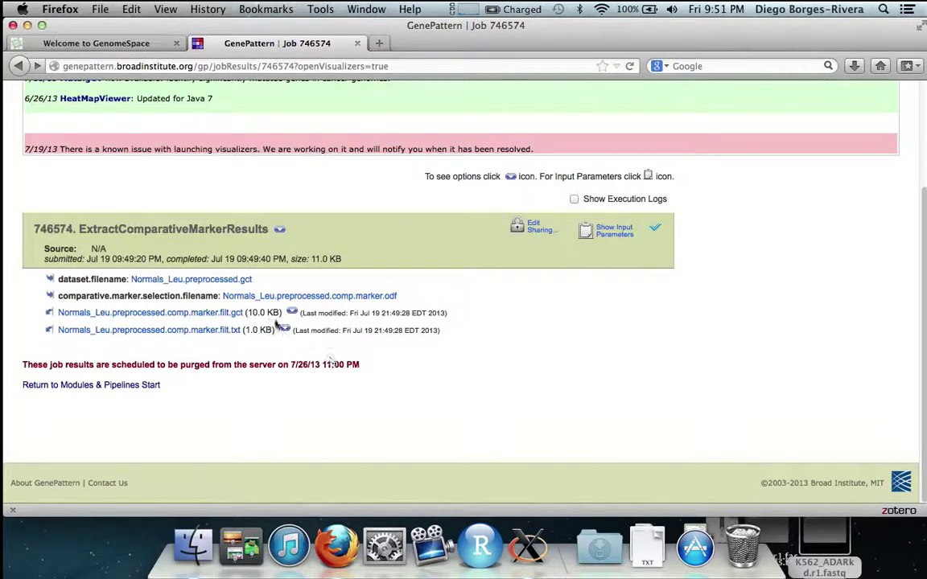
{"action": "left_click", "coordinate": [291, 313]}
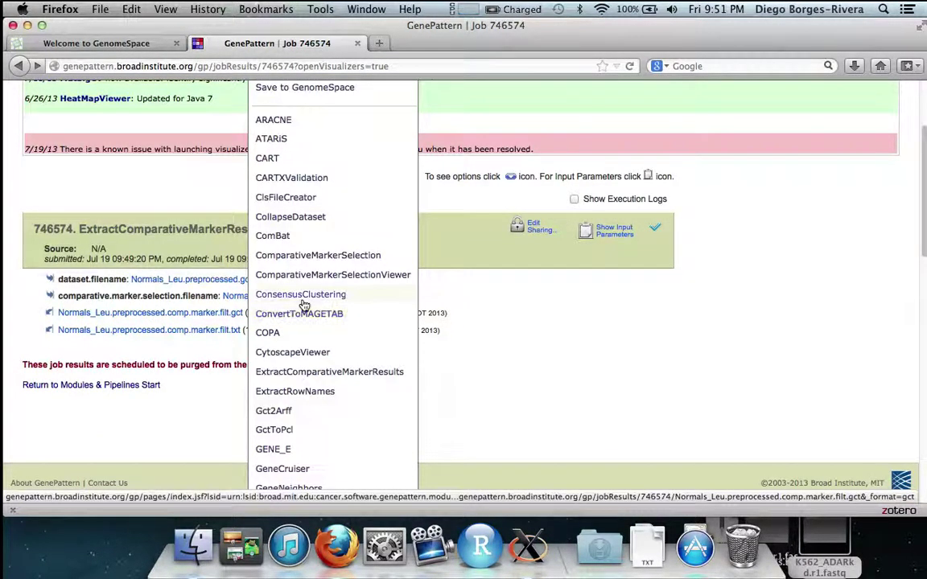
{"action": "scroll", "coordinate": [300, 305], "scroll_direction": "down", "scroll_amount": 10}
{"action": "scroll", "coordinate": [304, 305], "scroll_direction": "down", "scroll_amount": 7}
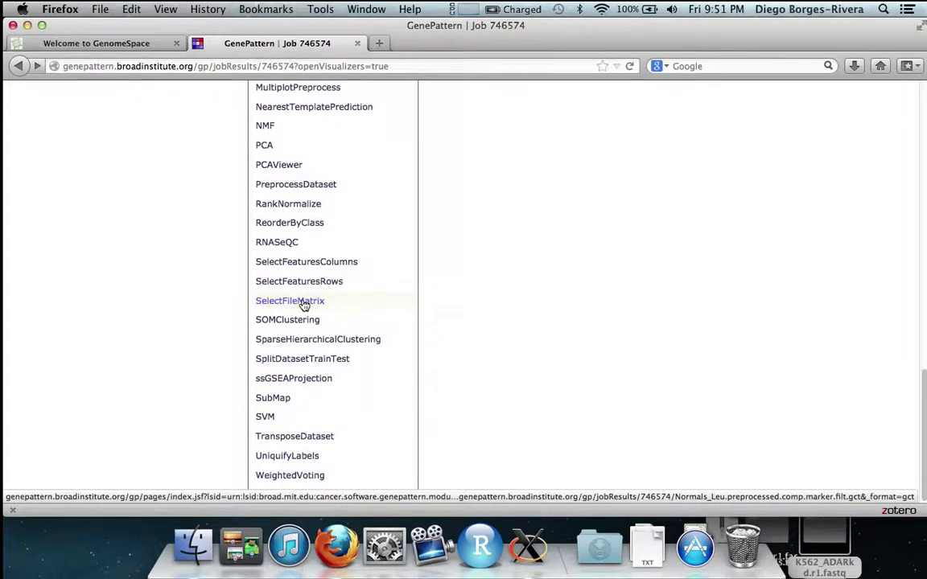
Send the filtered .gct to SelectFileMatrix and set rows 4 to 53
{"action": "left_click", "coordinate": [304, 303]}
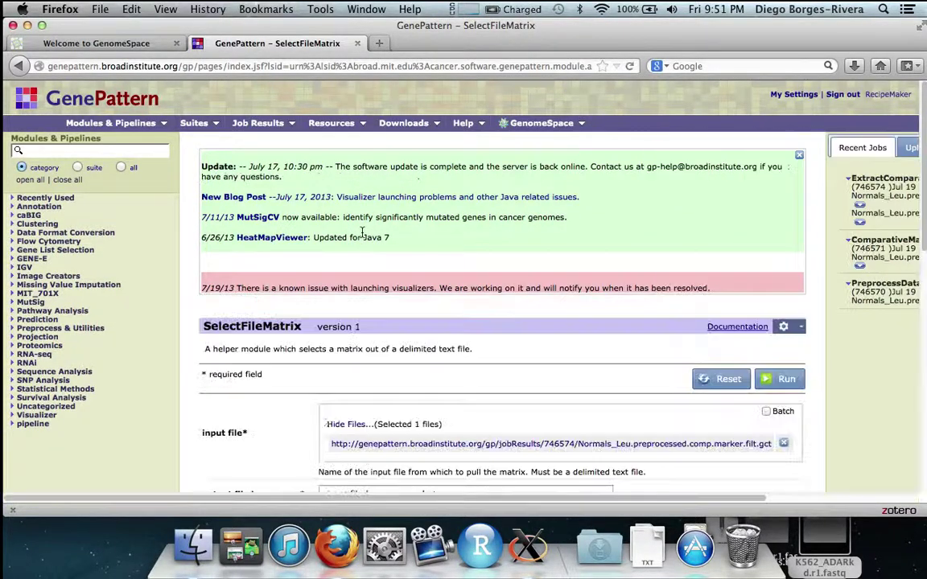
{"action": "scroll", "coordinate": [362, 232], "scroll_direction": "down", "scroll_amount": 8}
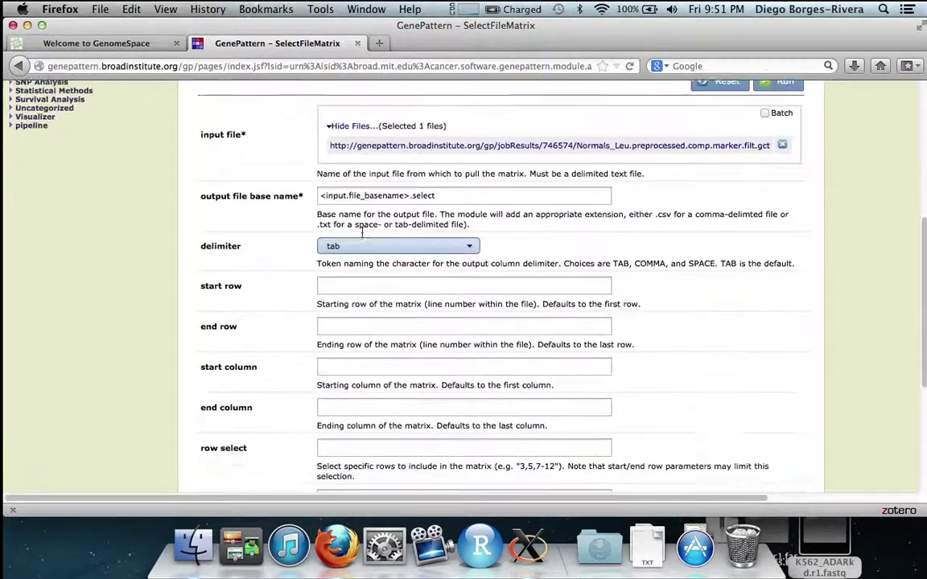
{"action": "scroll", "coordinate": [362, 233], "scroll_direction": "down", "scroll_amount": 2}
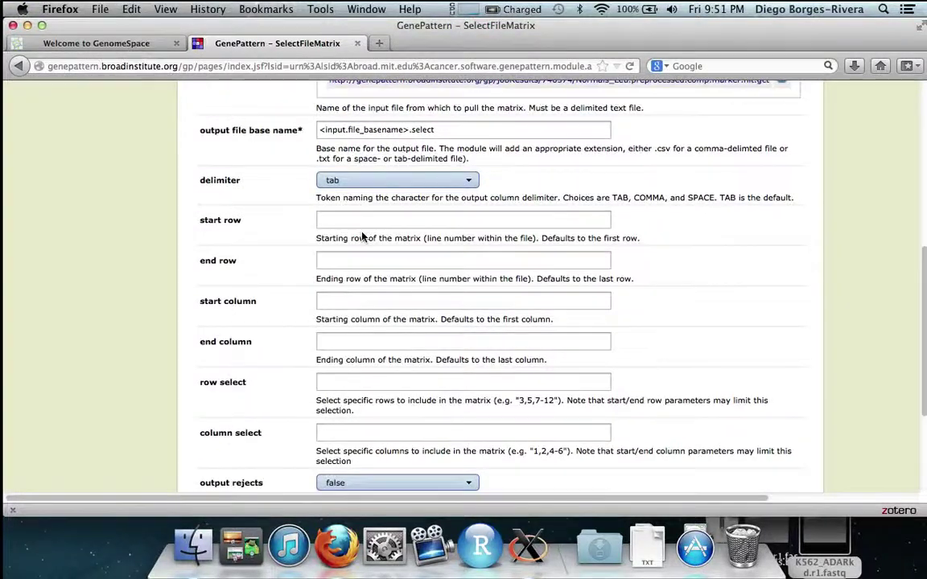
{"action": "left_click", "coordinate": [419, 219]}
{"action": "type", "text": "4"}
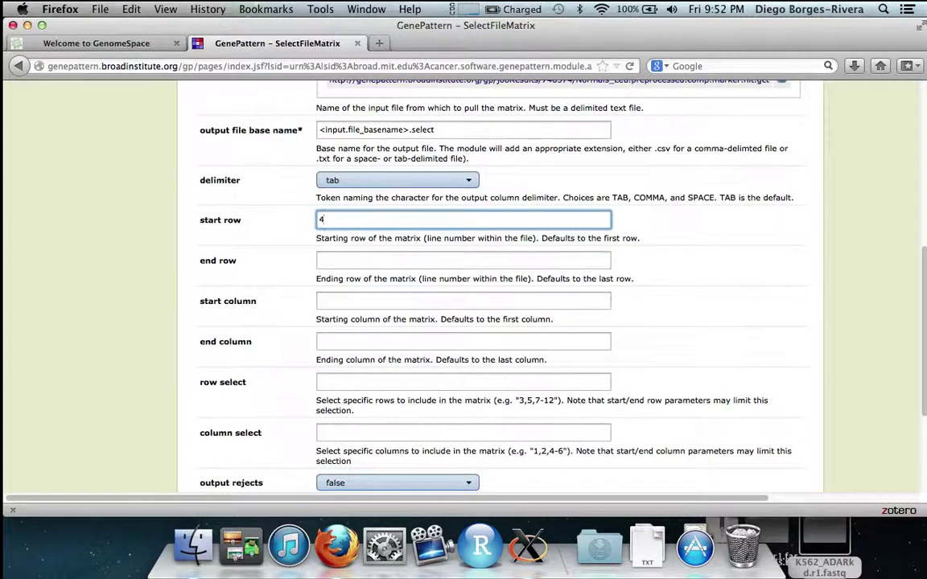
{"action": "left_click", "coordinate": [364, 259]}
{"action": "type", "text": "53"}
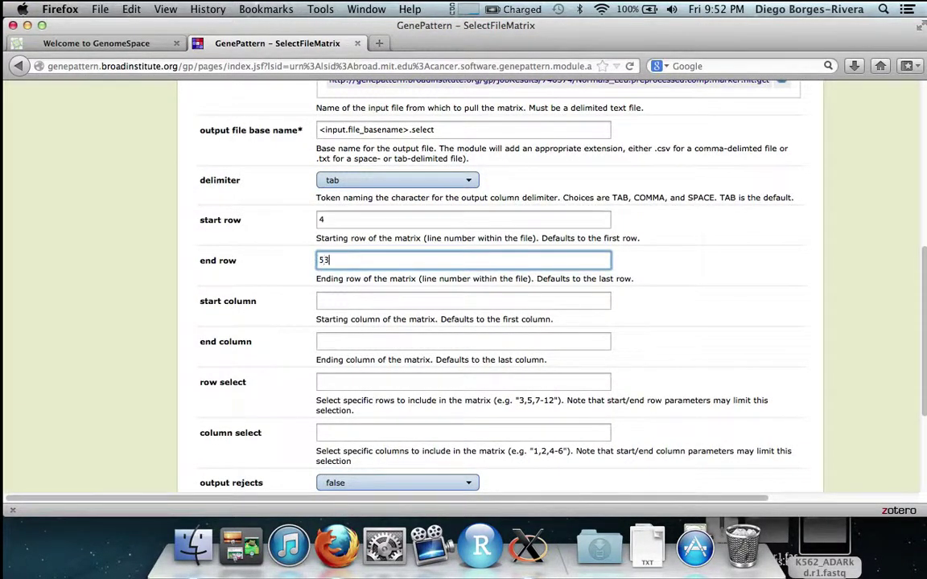
Set both the start and end column to 2
{"action": "scroll", "coordinate": [370, 266], "scroll_direction": "down", "scroll_amount": 1}
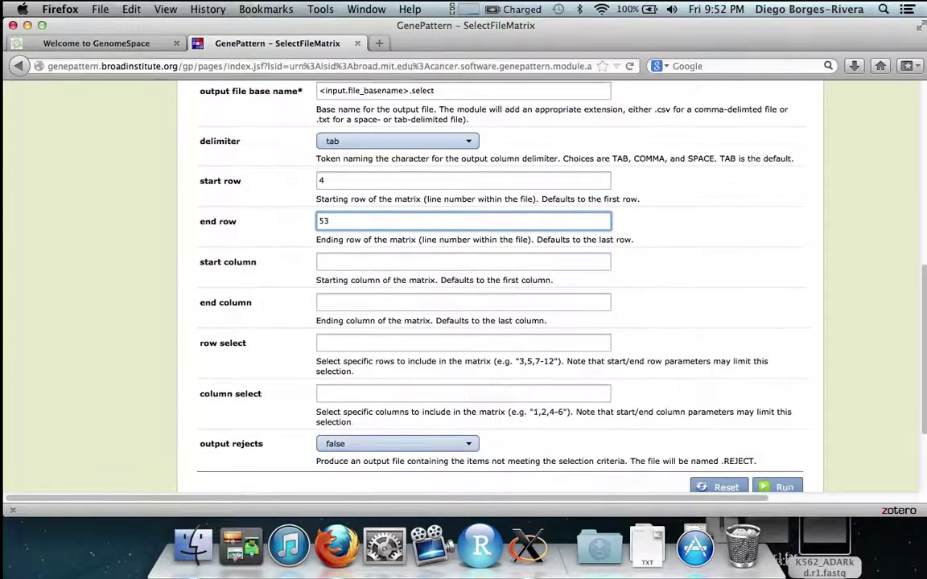
{"action": "left_click", "coordinate": [371, 262]}
{"action": "type", "text": "2"}
{"action": "left_click", "coordinate": [362, 300]}
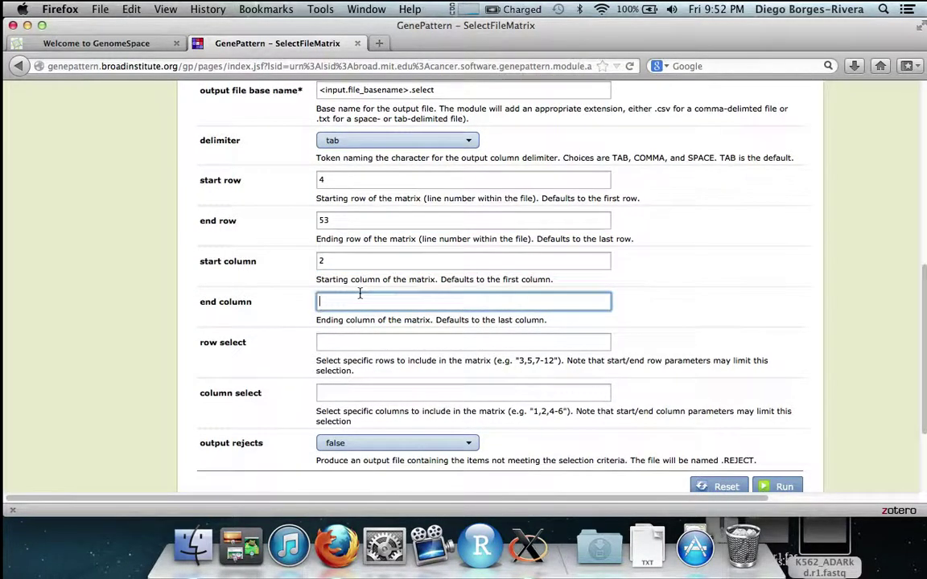
{"action": "type", "text": "2"}
{"action": "scroll", "coordinate": [400, 278], "scroll_direction": "down", "scroll_amount": 2}
{"action": "scroll", "coordinate": [399, 281], "scroll_direction": "down", "scroll_amount": 1}
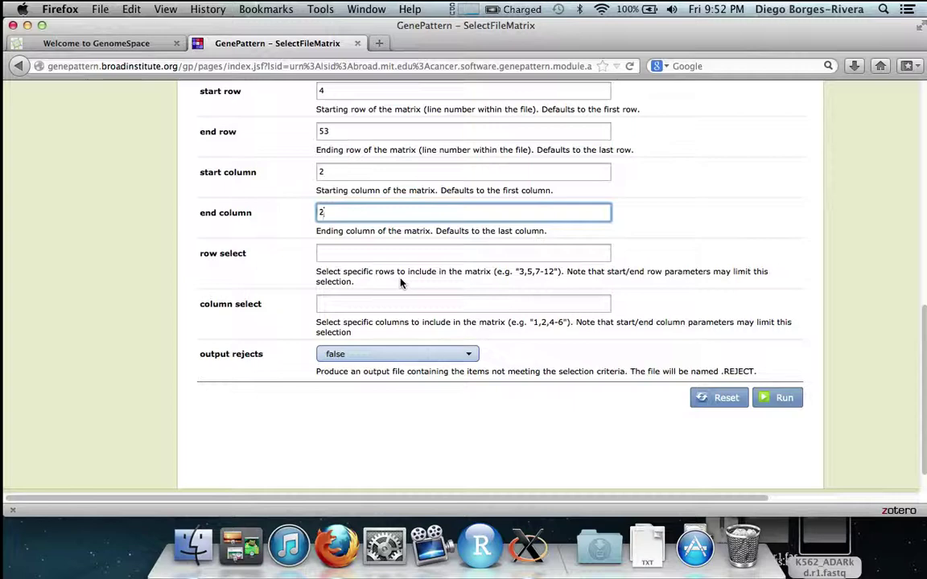
{"action": "scroll", "coordinate": [399, 284], "scroll_direction": "down", "scroll_amount": 1}
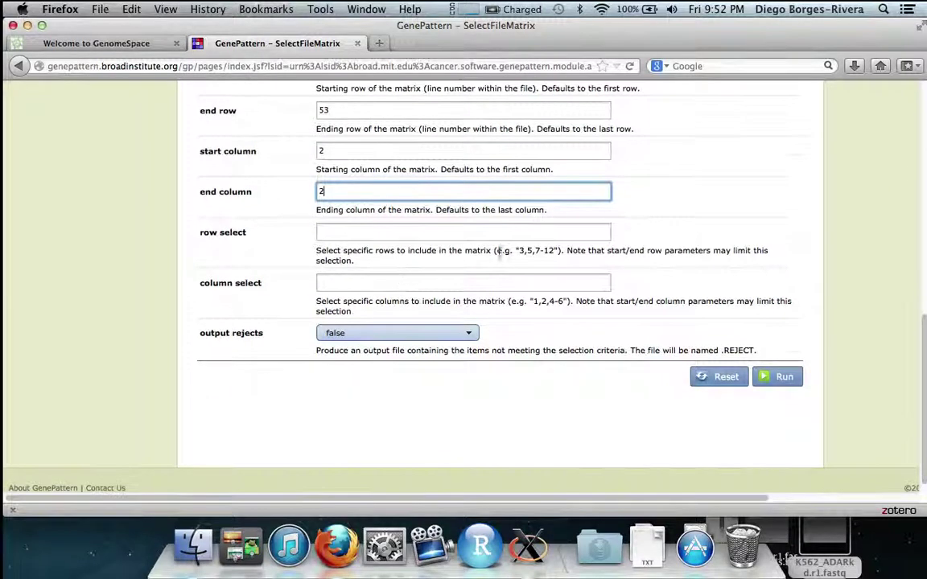
Run SelectFileMatrix, open the filt.select.txt output and copy all its gene names
{"action": "left_click", "coordinate": [777, 376]}
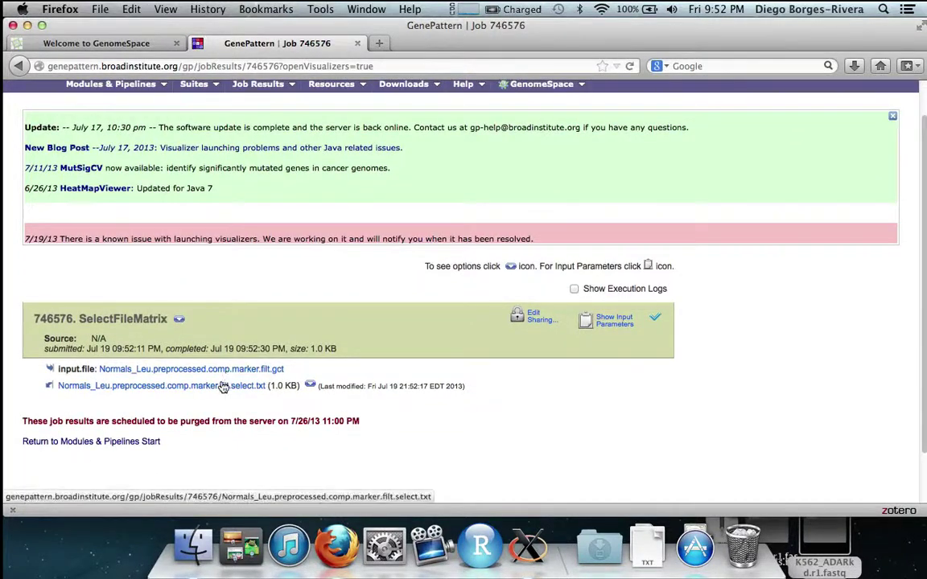
{"action": "left_click", "coordinate": [221, 385]}
{"action": "scroll", "coordinate": [428, 176], "scroll_direction": "down", "scroll_amount": 1}
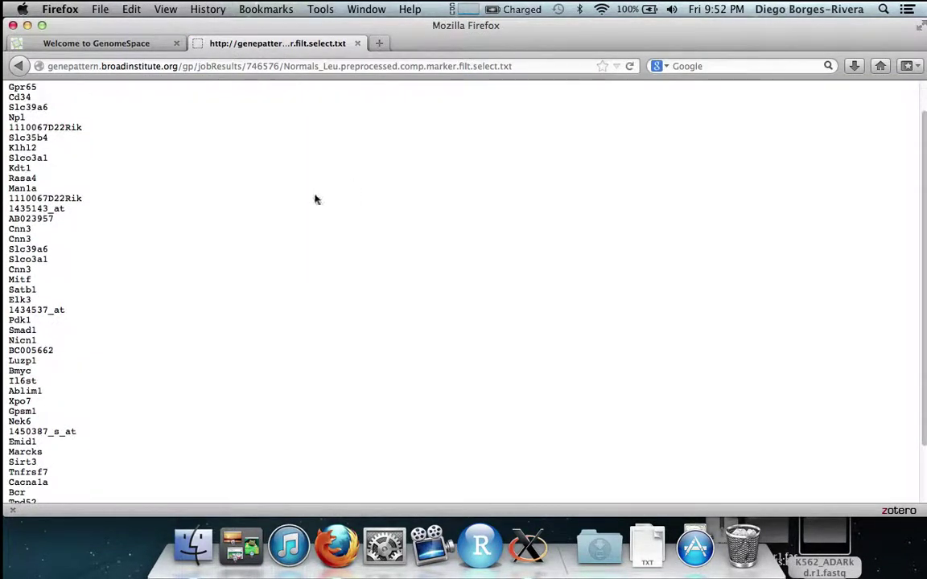
{"action": "scroll", "coordinate": [305, 207], "scroll_direction": "up", "scroll_amount": 1}
{"action": "key", "text": "super+a"}
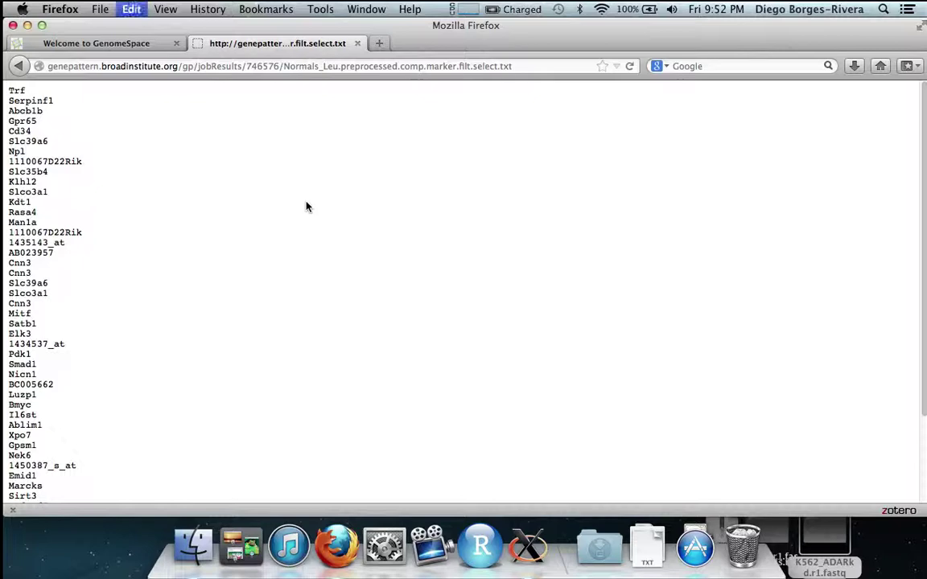
{"action": "key", "text": "super+c"}
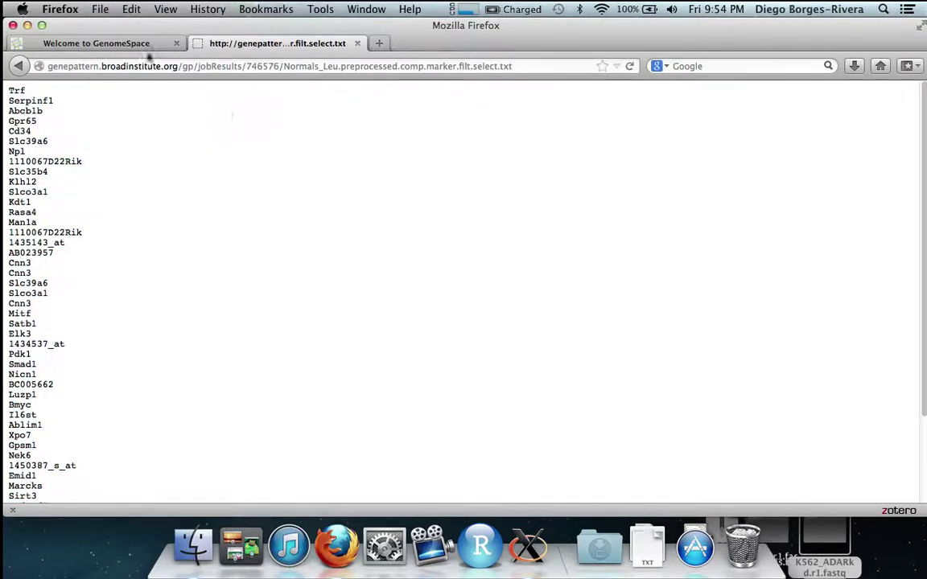
Launch Cytoscape from the GenomeSpace listing, approving the download and security-risk prompts
{"action": "left_click", "coordinate": [133, 44]}
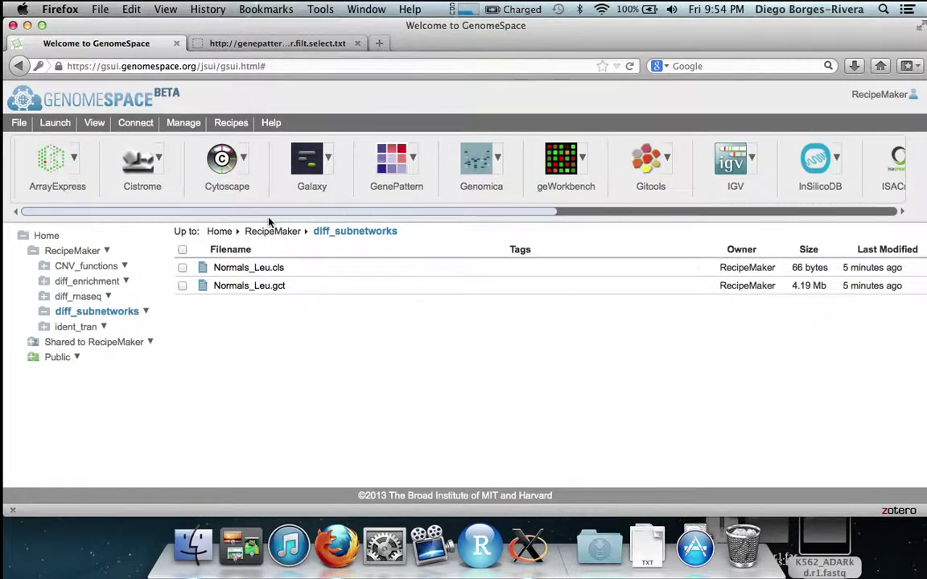
{"action": "left_click", "coordinate": [221, 160]}
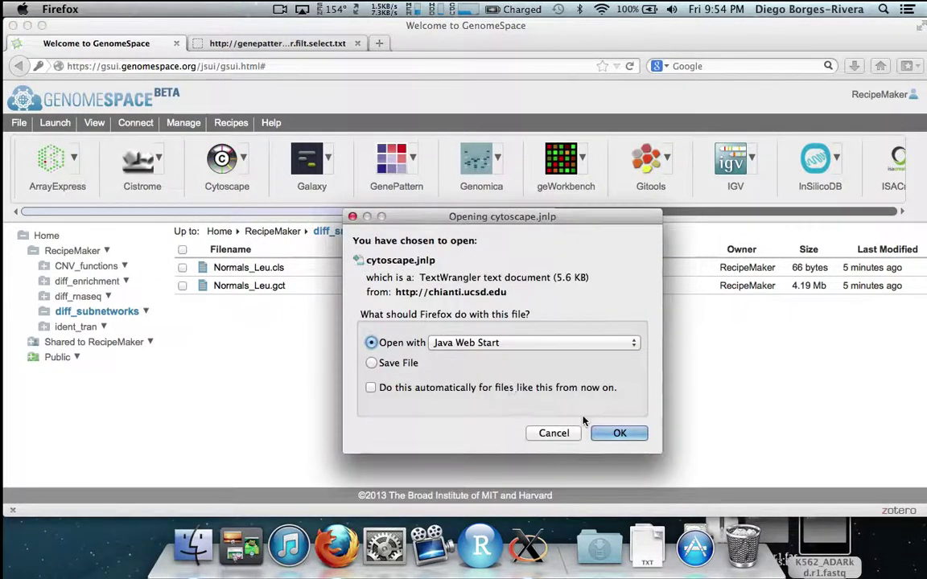
{"action": "left_click", "coordinate": [607, 434]}
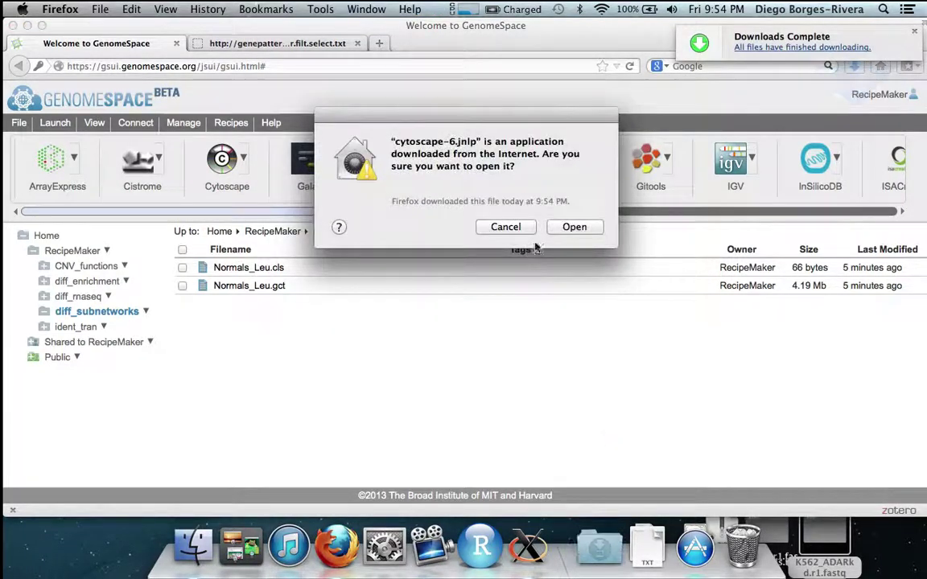
{"action": "left_click", "coordinate": [573, 227]}
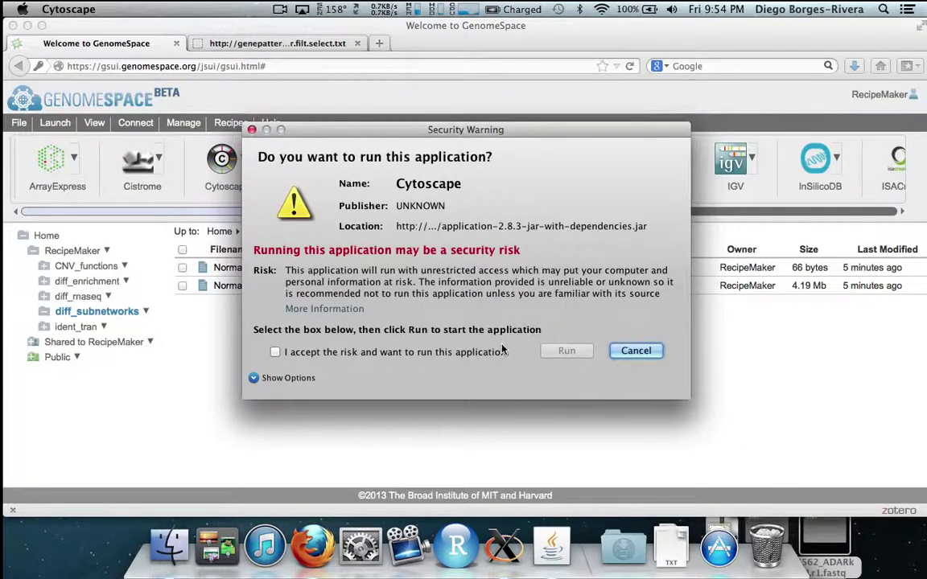
{"action": "left_click", "coordinate": [503, 352]}
{"action": "left_click", "coordinate": [563, 352]}
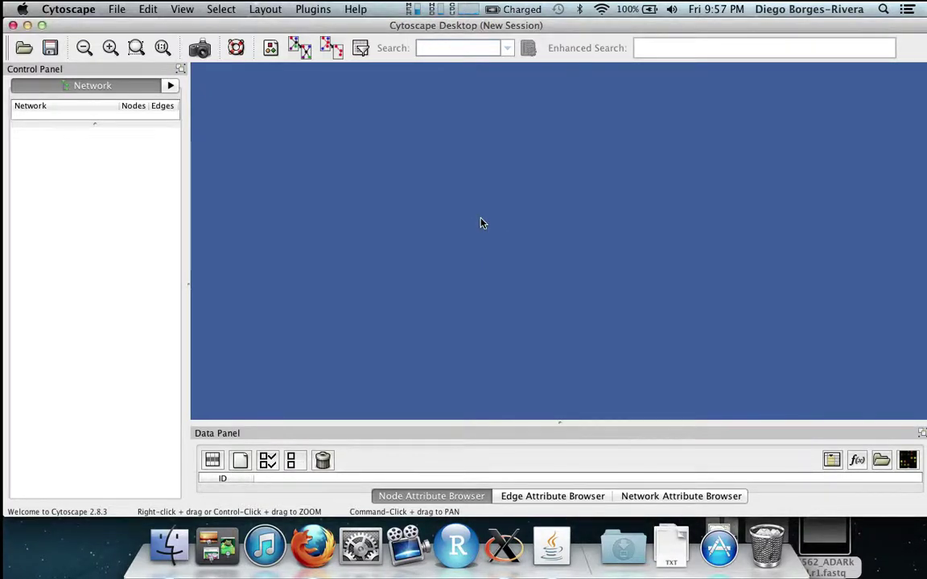
Start a GeneMANIA search with M. musculus (mouse) as the organism
{"action": "left_click", "coordinate": [313, 9]}
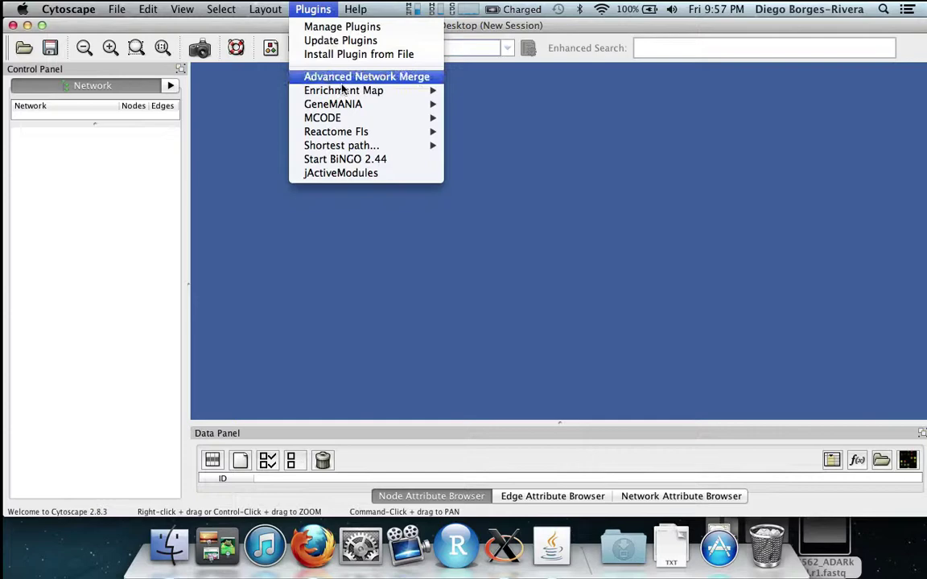
{"action": "mouse_move", "coordinate": [346, 103]}
{"action": "left_click", "coordinate": [473, 102]}
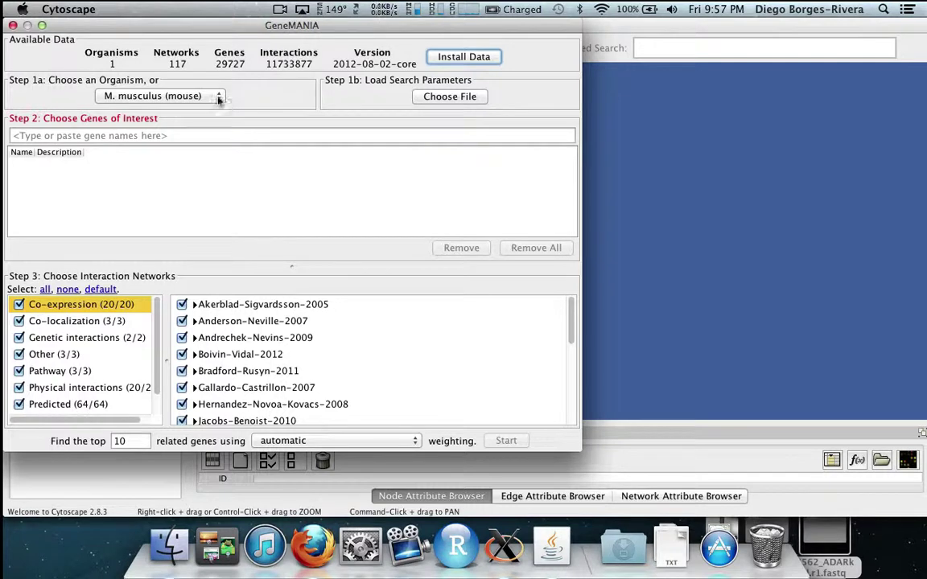
{"action": "left_click", "coordinate": [214, 97]}
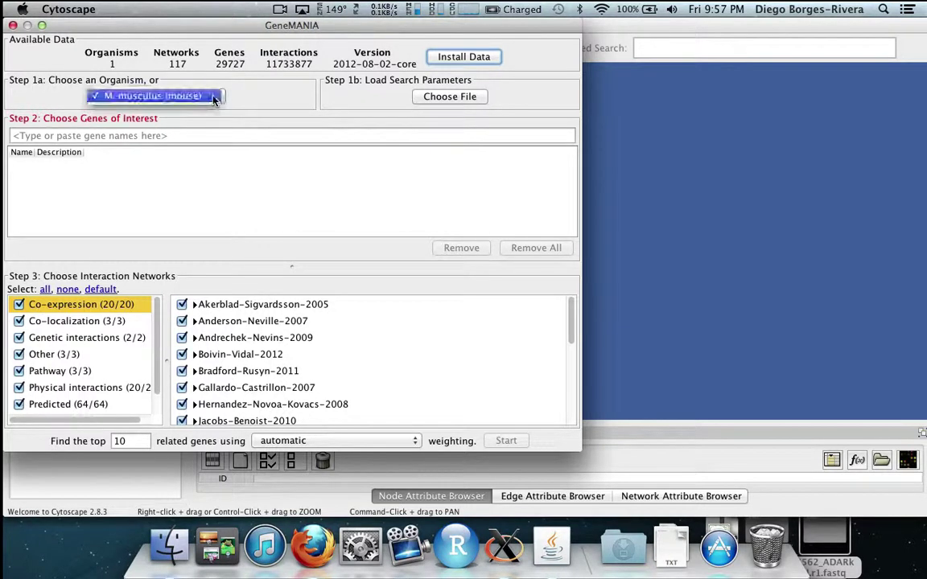
{"action": "left_click", "coordinate": [214, 96]}
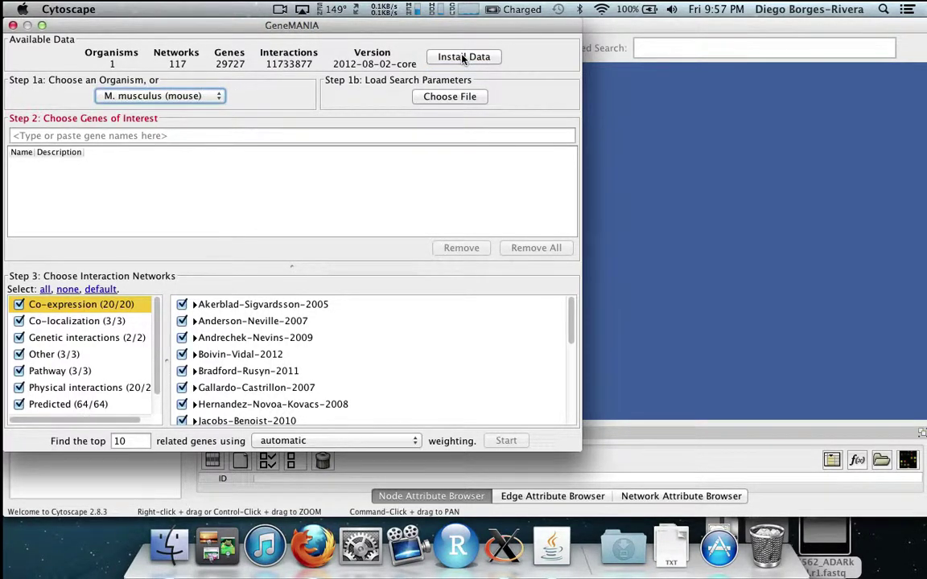
Paste the copied marker gene names and dismiss the unrecognized/duplicate genes report
{"action": "left_click", "coordinate": [301, 135]}
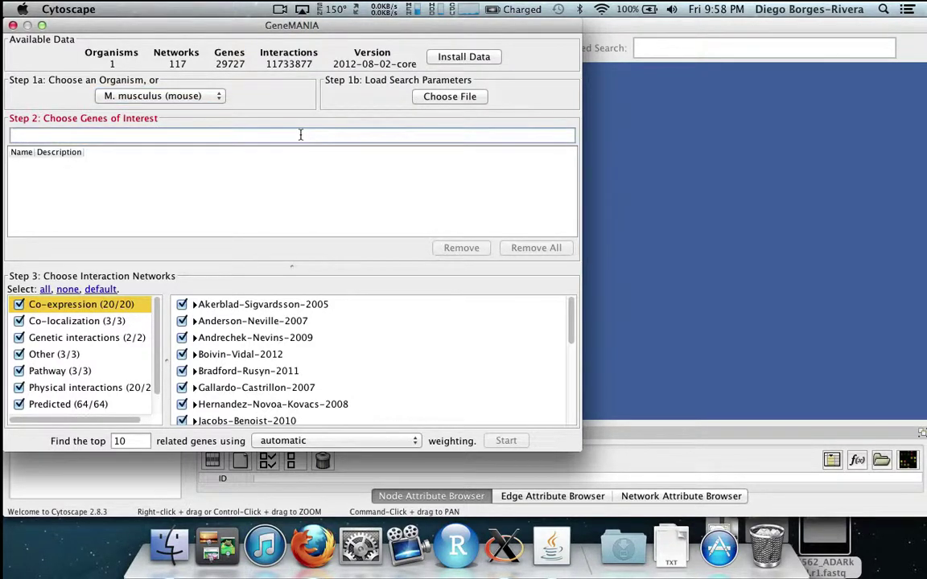
{"action": "key", "text": "super+v"}
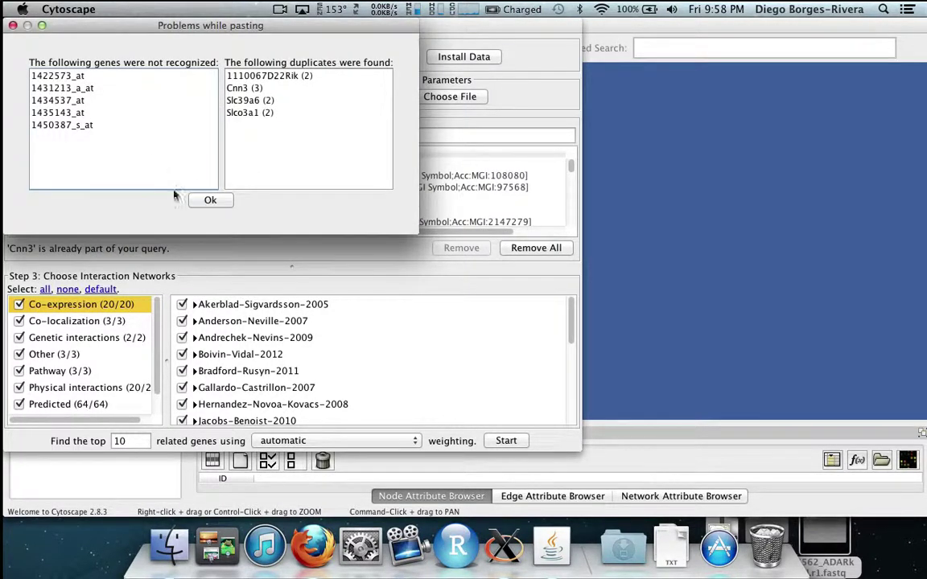
{"action": "left_click", "coordinate": [207, 202]}
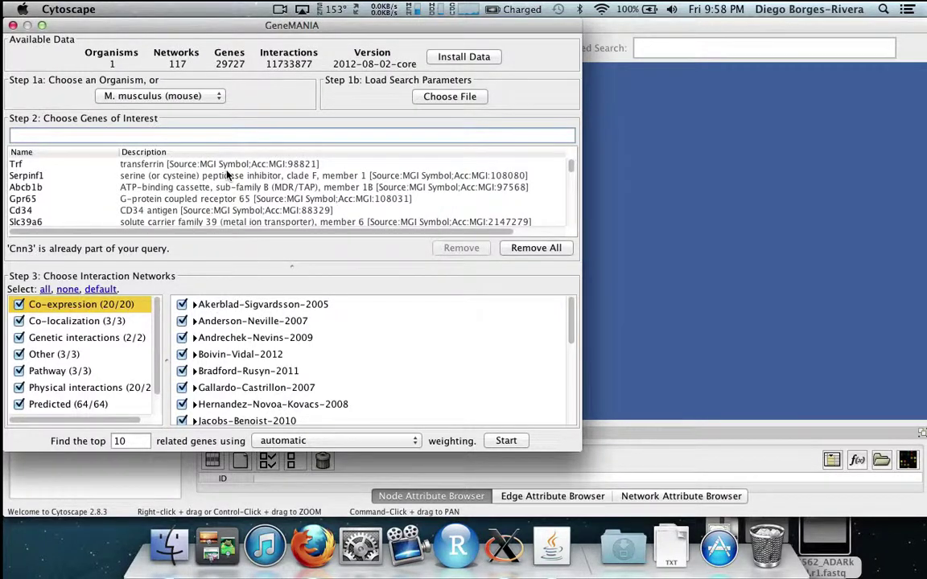
{"action": "scroll", "coordinate": [227, 174], "scroll_direction": "down", "scroll_amount": 5}
{"action": "scroll", "coordinate": [227, 173], "scroll_direction": "down", "scroll_amount": 10}
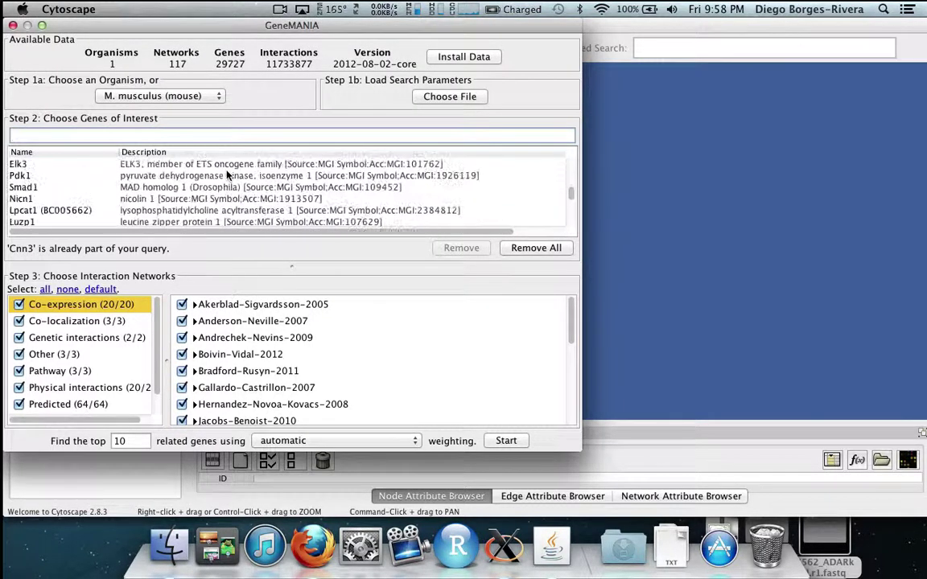
{"action": "scroll", "coordinate": [228, 174], "scroll_direction": "right", "scroll_amount": 2}
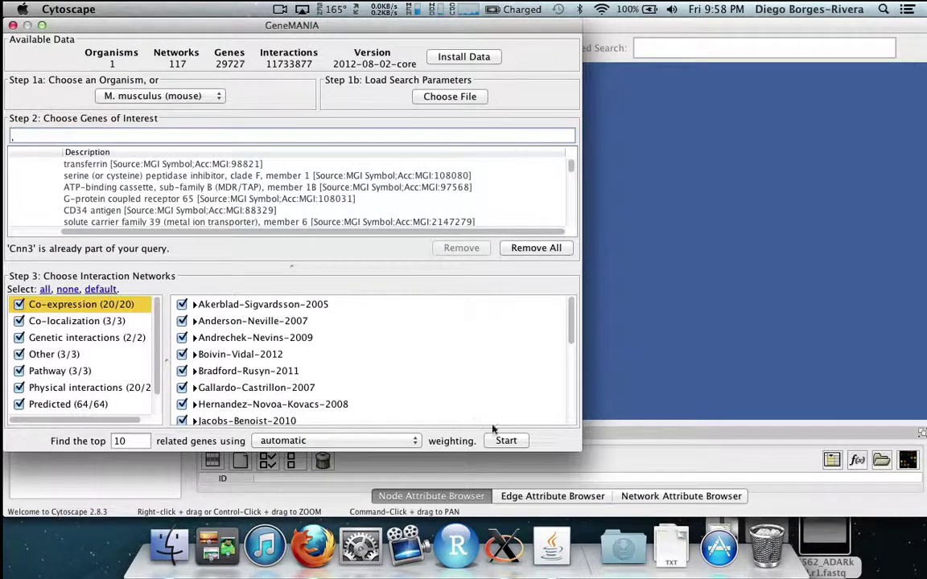
Start the GeneMANIA search to generate the mouse interaction network
{"action": "left_click", "coordinate": [502, 441]}
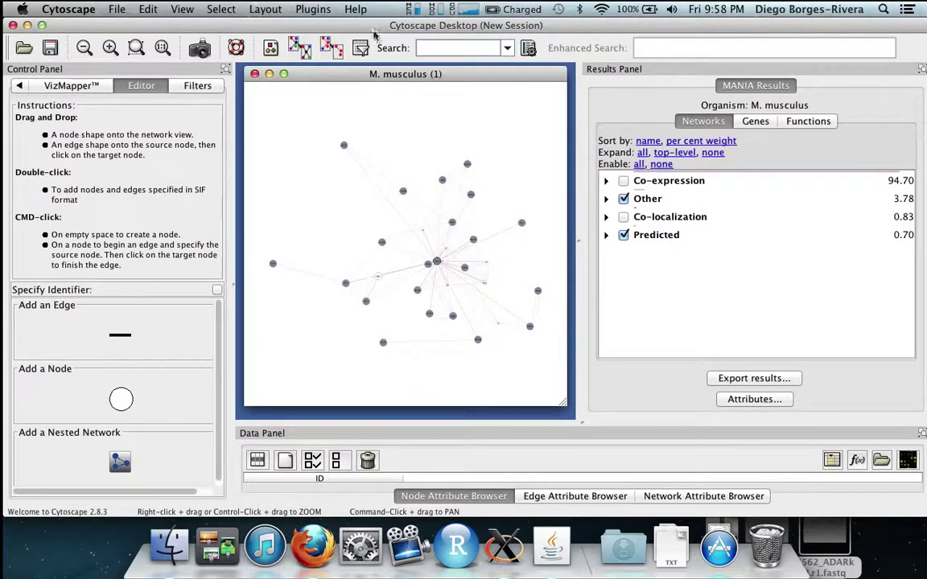
Run MCODE on the whole network with the Haircut cluster-finding option toggled
{"action": "left_click", "coordinate": [319, 11]}
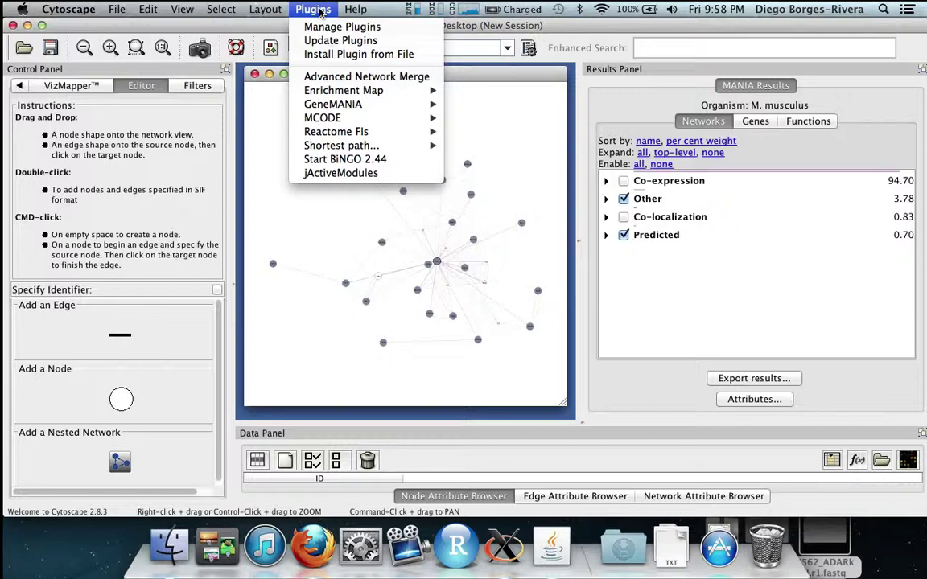
{"action": "mouse_move", "coordinate": [403, 118]}
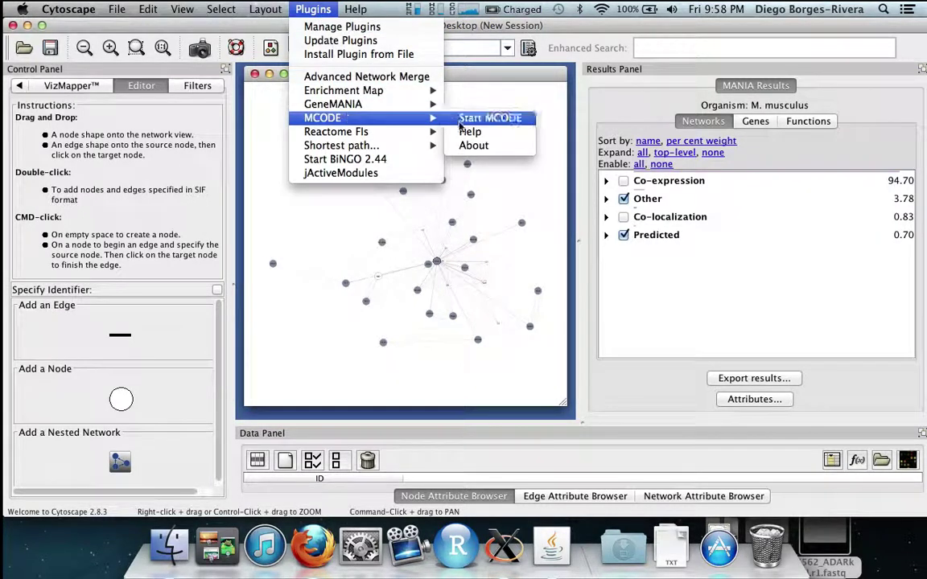
{"action": "left_click", "coordinate": [465, 121]}
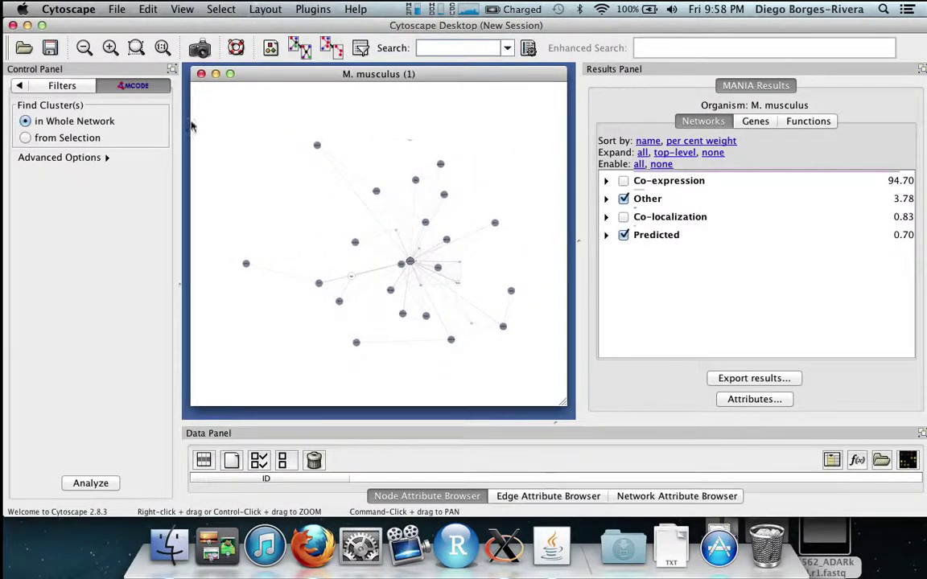
{"action": "left_click", "coordinate": [74, 159]}
{"action": "left_click", "coordinate": [74, 198]}
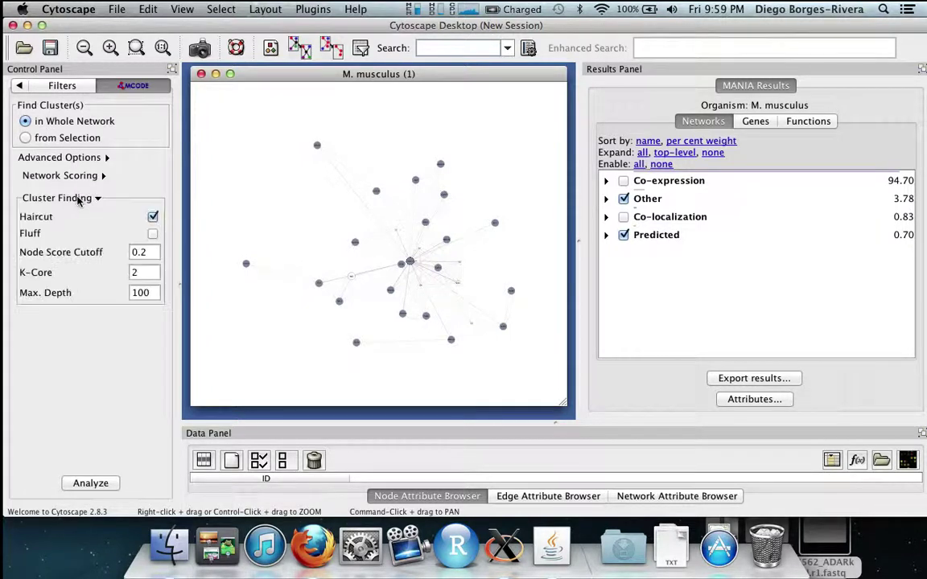
{"action": "left_click", "coordinate": [152, 216]}
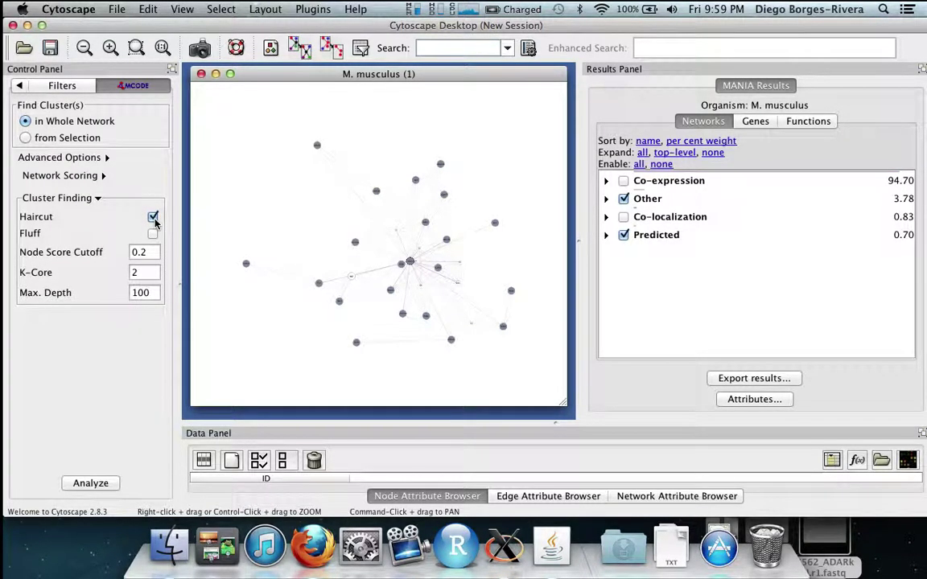
{"action": "left_click", "coordinate": [91, 483]}
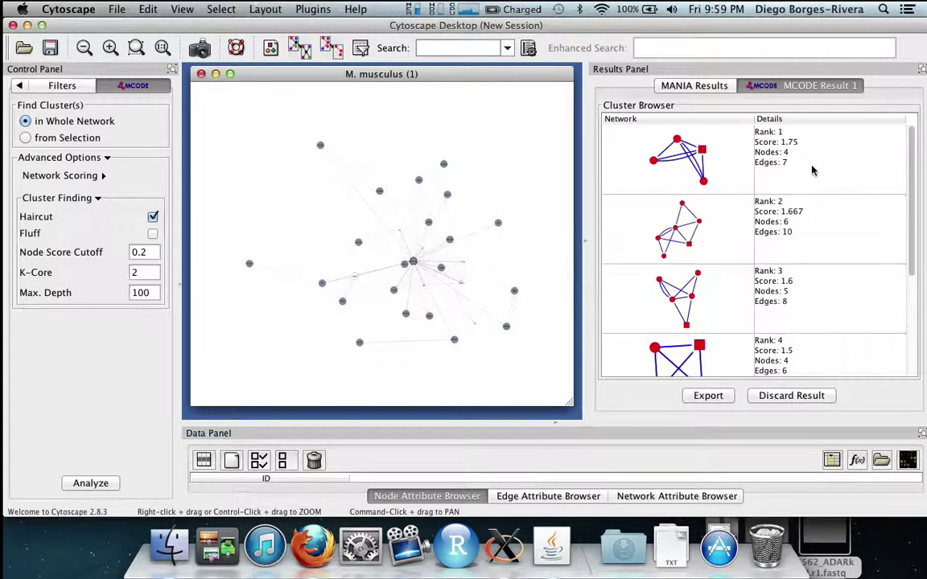
Highlight the Rank 1 cluster, then view its genes and GO function annotations
{"action": "left_click", "coordinate": [812, 169]}
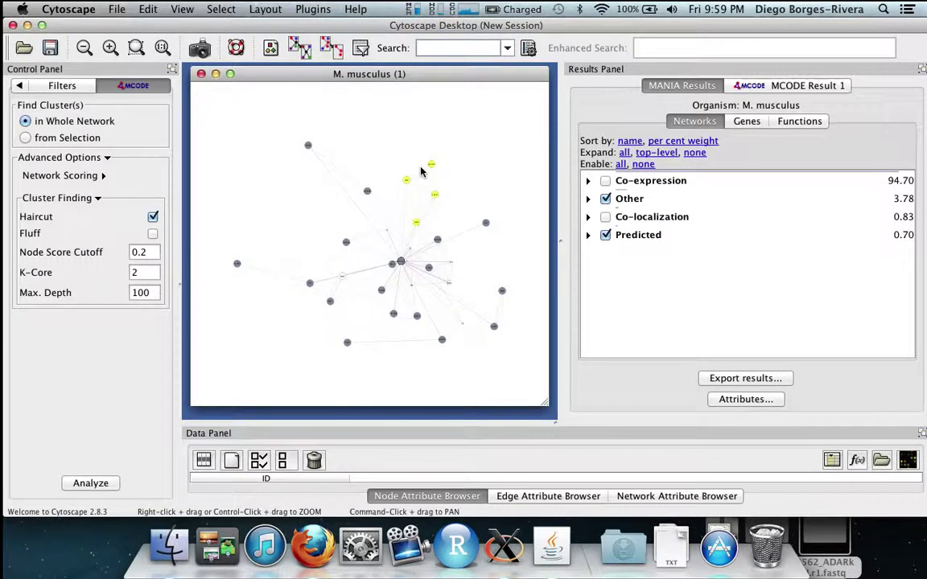
{"action": "left_click", "coordinate": [735, 123]}
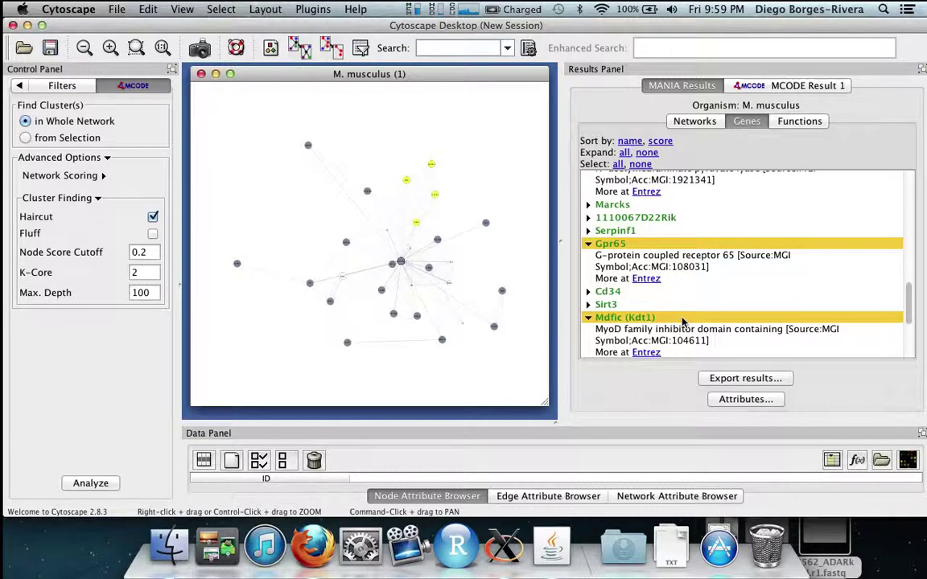
{"action": "scroll", "coordinate": [682, 322], "scroll_direction": "up", "scroll_amount": 3}
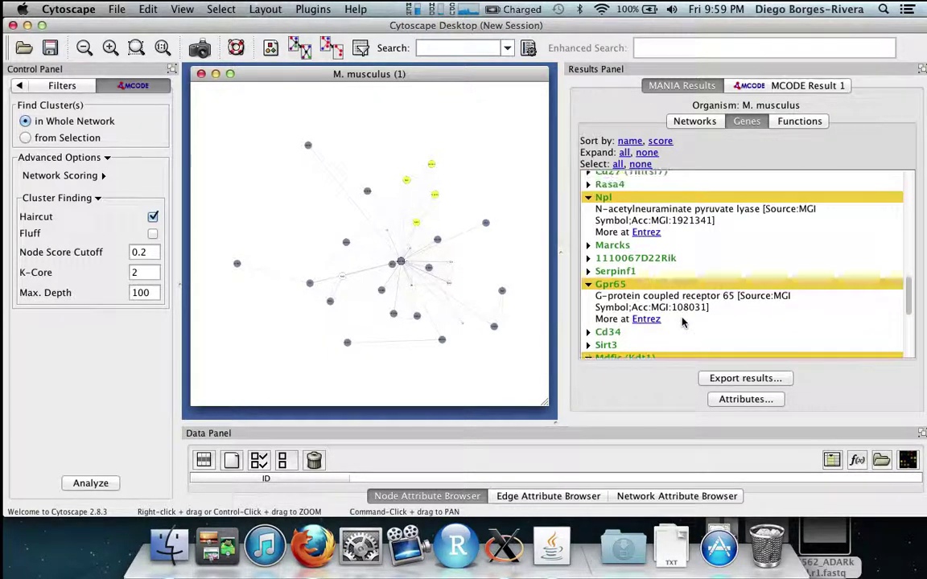
{"action": "left_click", "coordinate": [800, 122]}
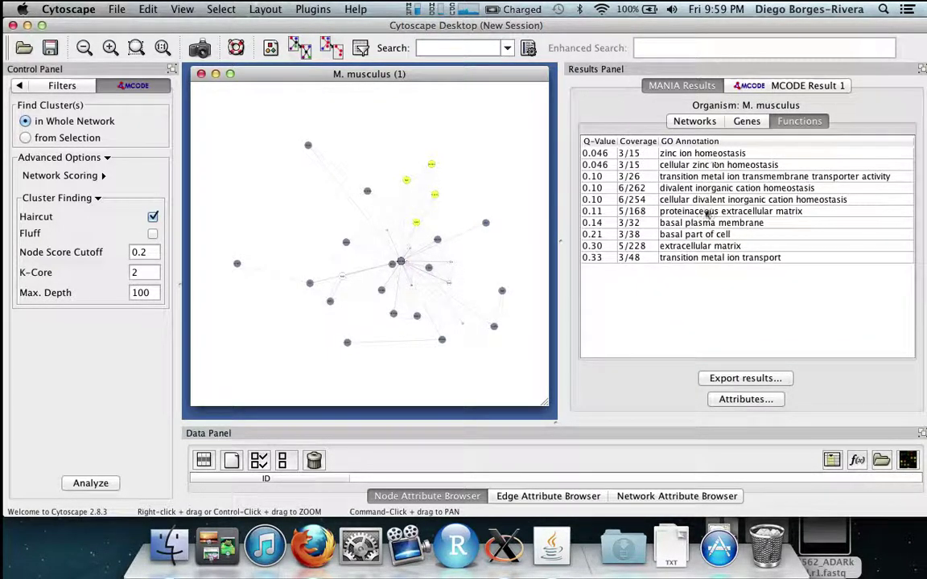